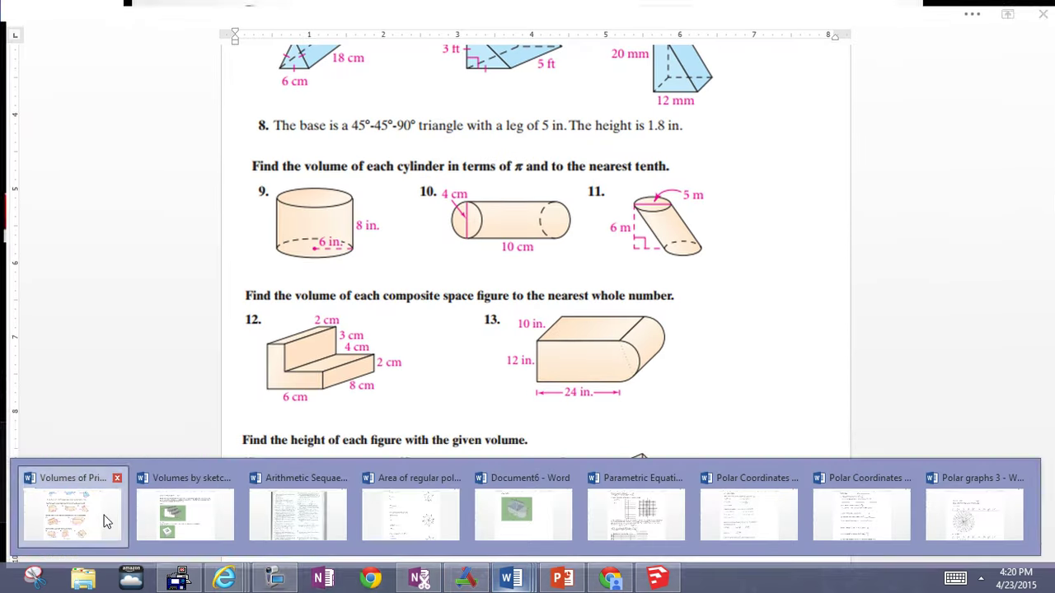
# Step: Open the Volumes of Prisms worksheet and select the figure 12 and problems 17–19 pictures
pyautogui.click(105, 521)
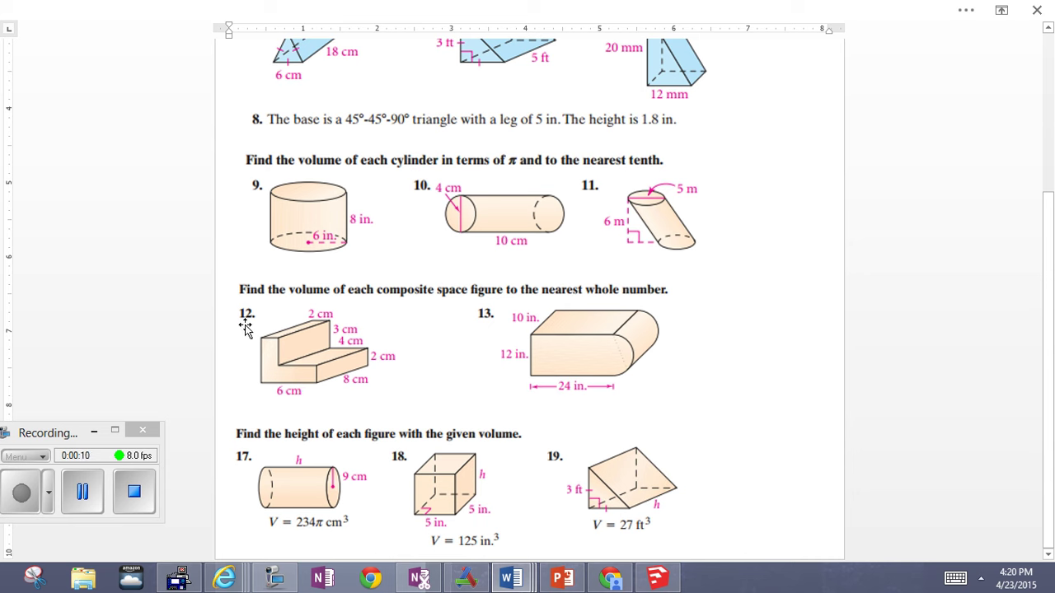
pyautogui.click(280, 353)
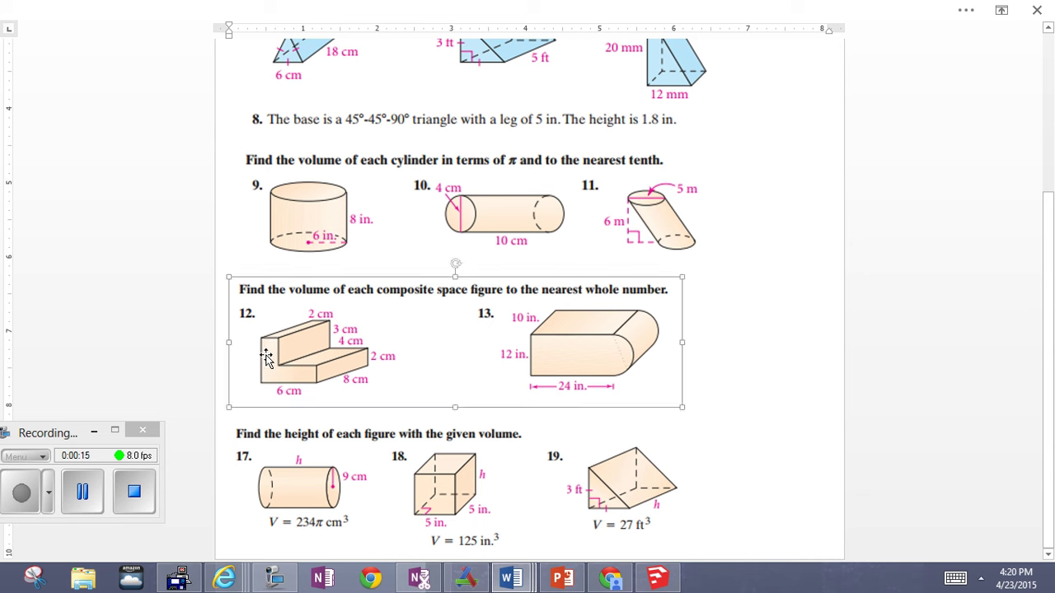
pyautogui.click(355, 422)
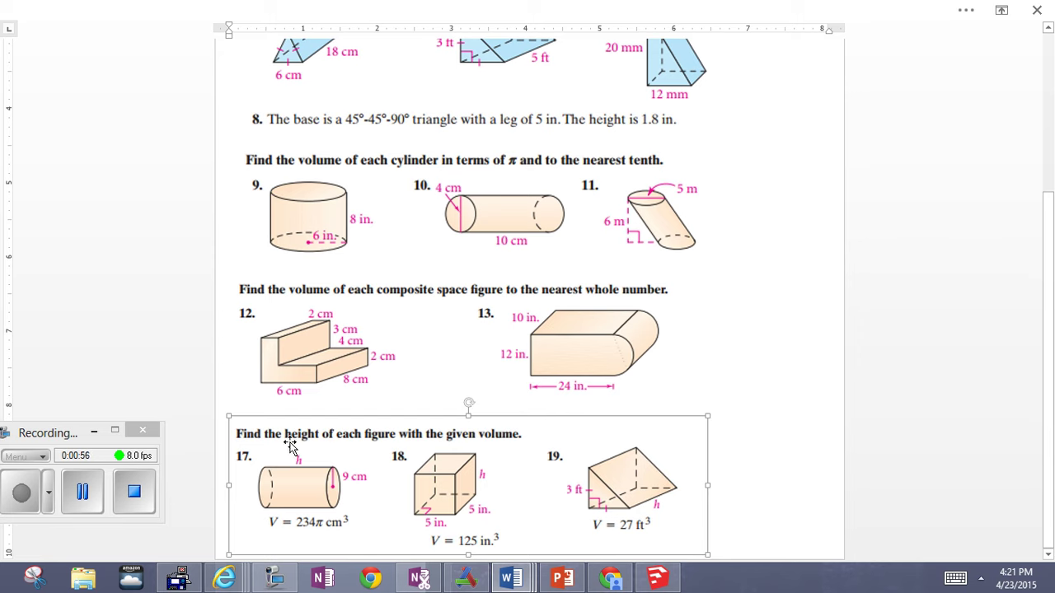
# Step: In SketchUp, orbit the view slightly and delete the default standing person figure
pyautogui.click(657, 578)
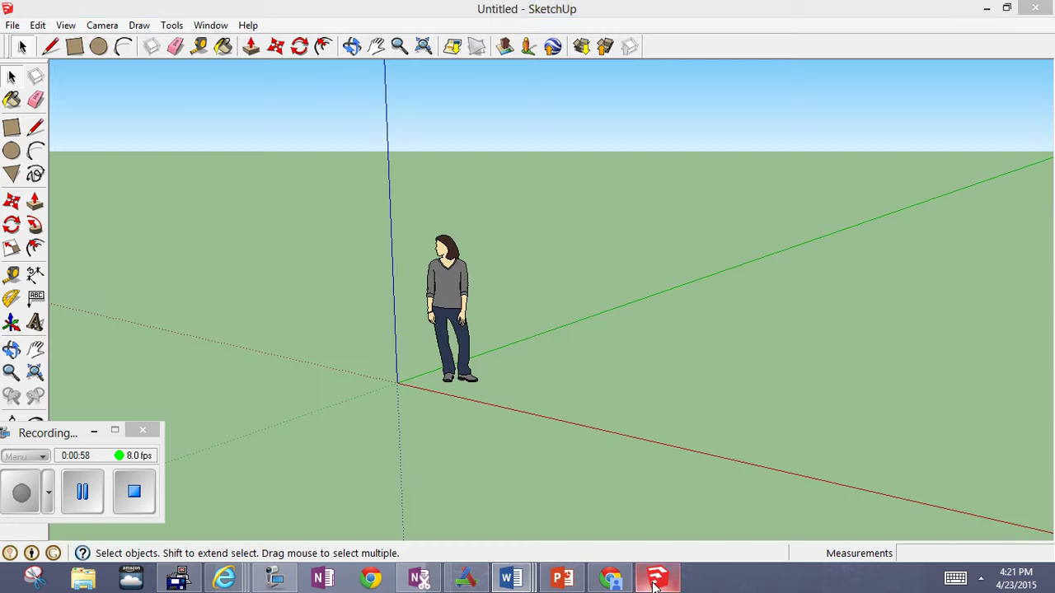
pyautogui.click(352, 47)
pyautogui.moveTo(372, 350); pyautogui.dragTo(596, 278)
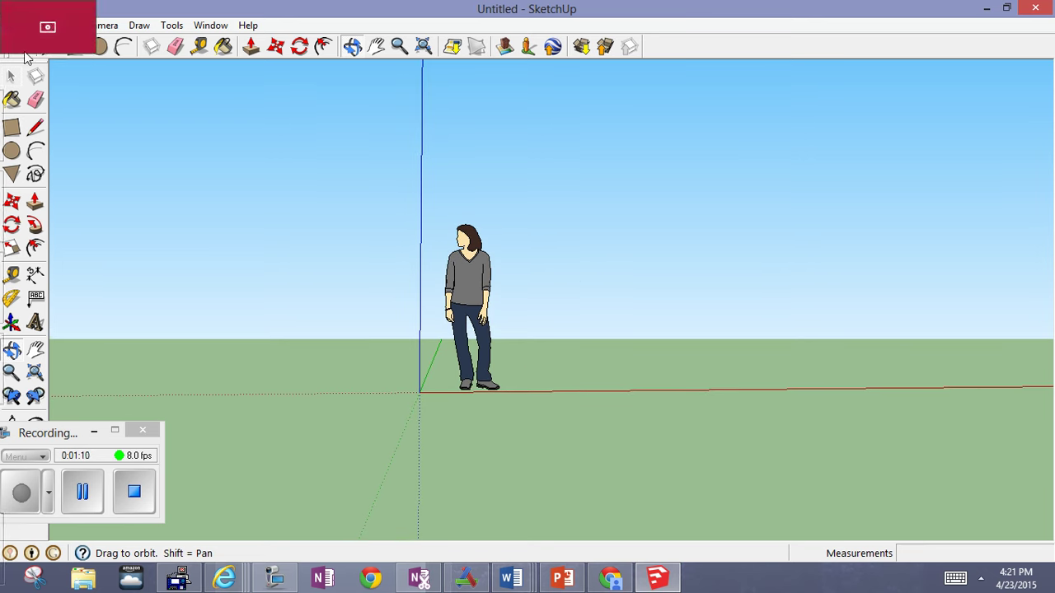
pyautogui.click(22, 46)
pyautogui.click(466, 298)
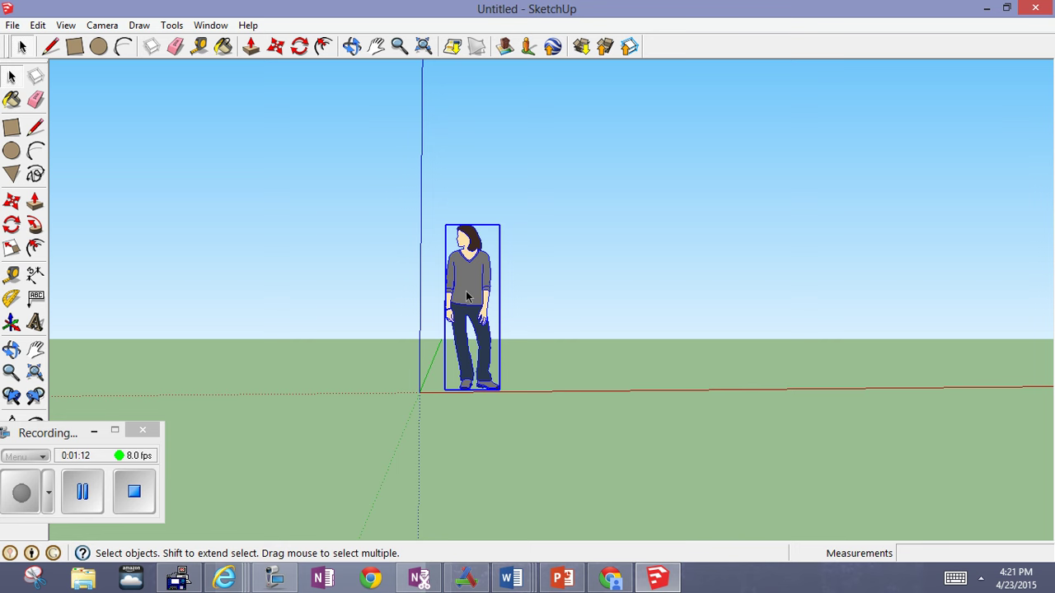
pyautogui.press('Delete')
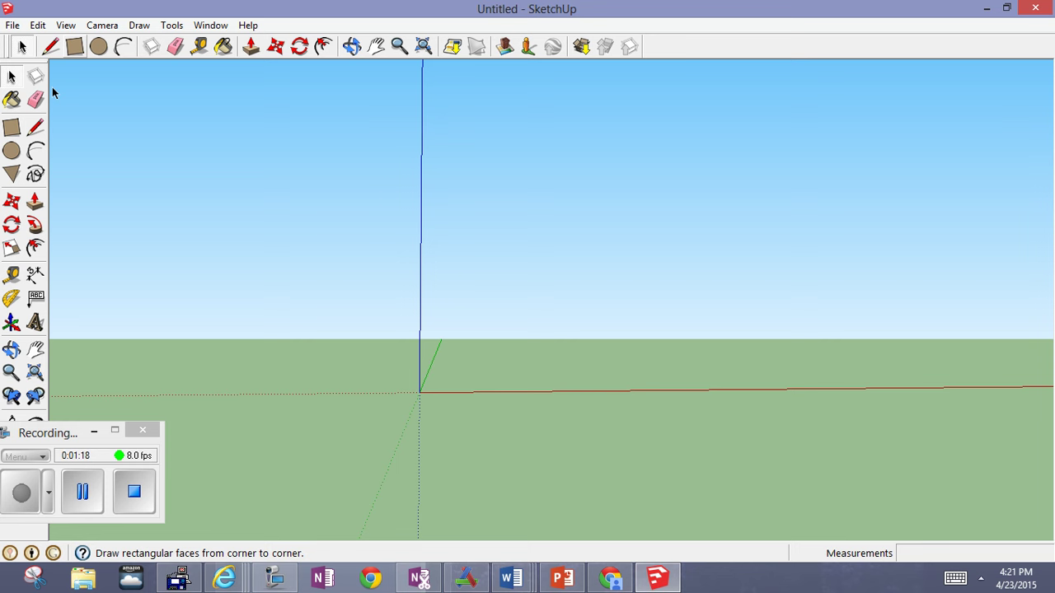
# Step: Draw a rectangle from the origin and size it to 2" by 5"
pyautogui.click(14, 129)
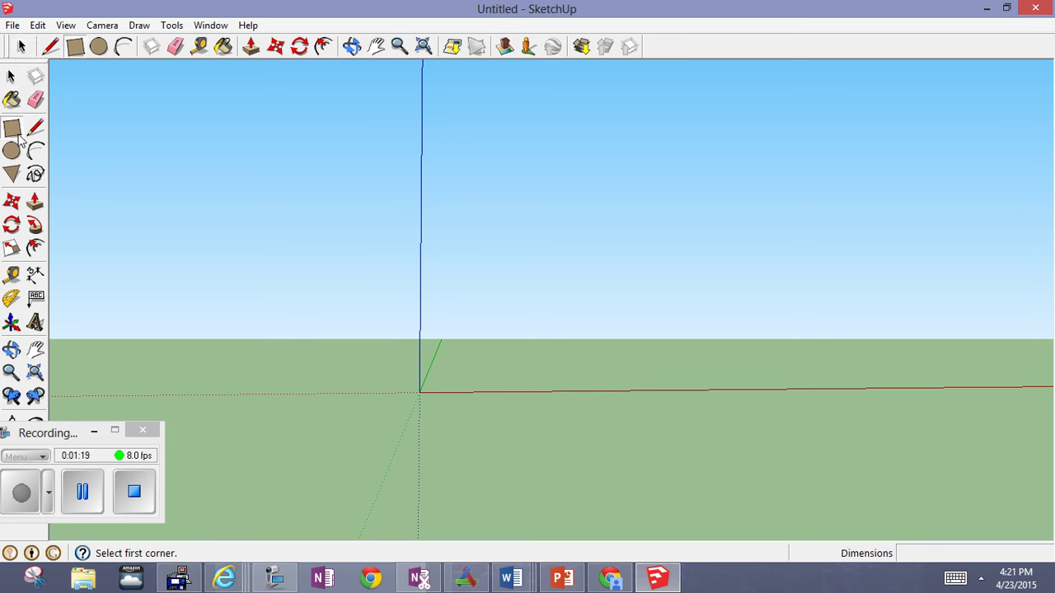
pyautogui.click(430, 387)
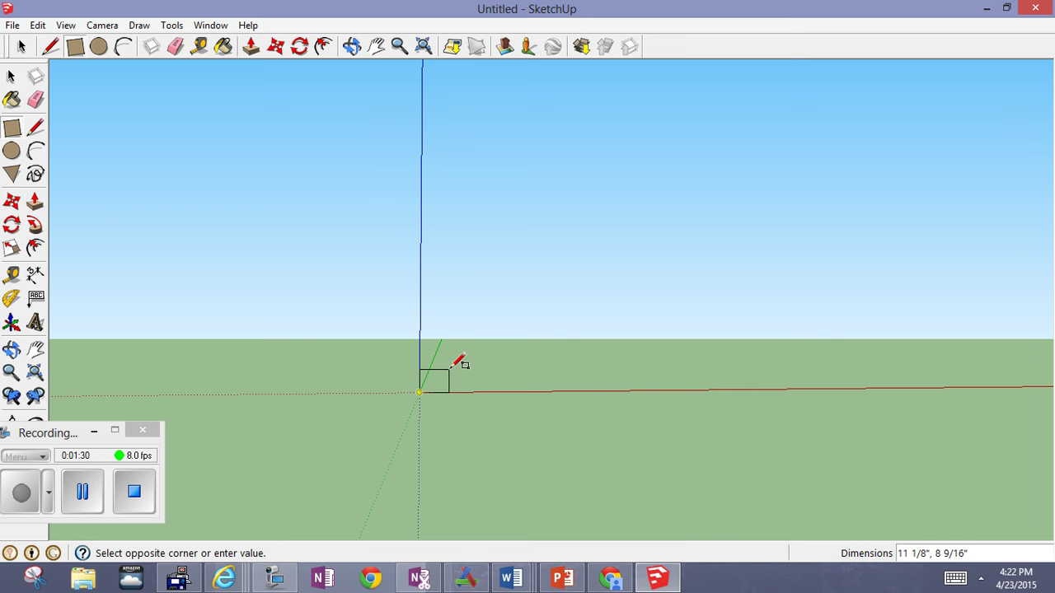
pyautogui.click(451, 312)
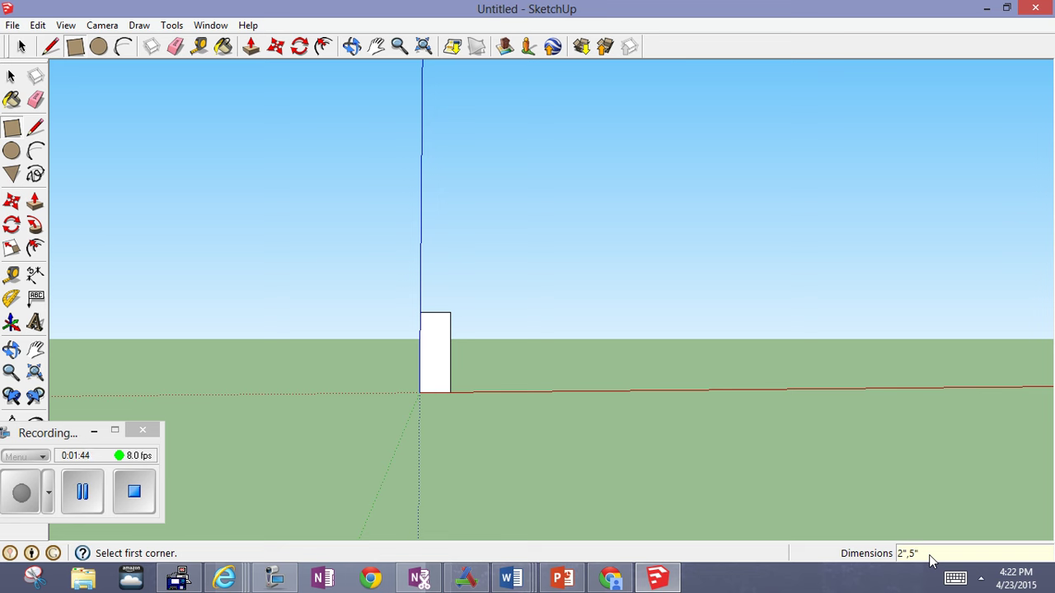
pyautogui.press('Return')
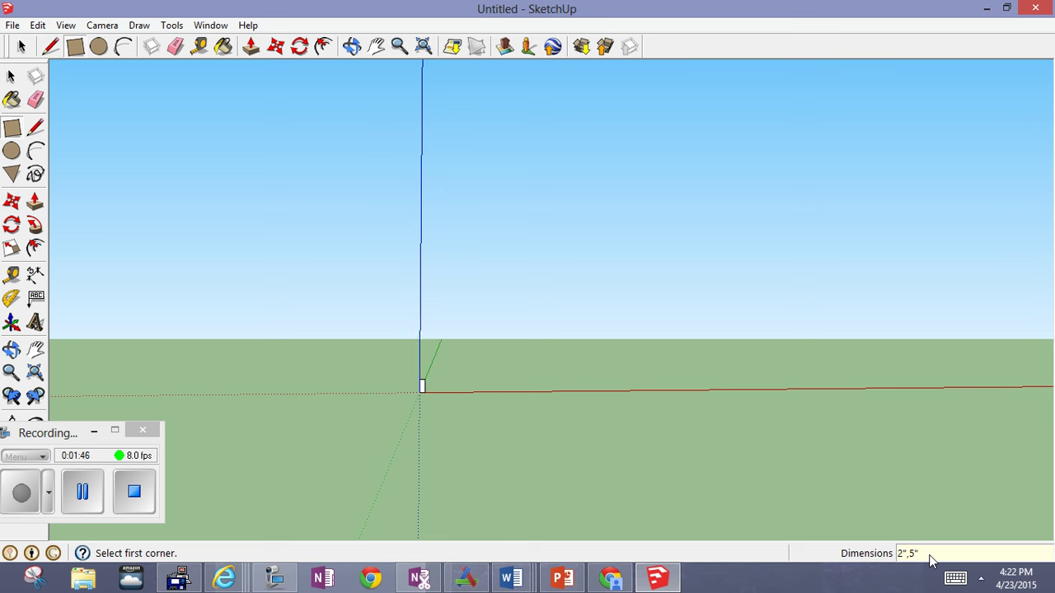
# Step: Zoom and pan until the 2" by 5" rectangle appears large beside the axes
pyautogui.click(403, 49)
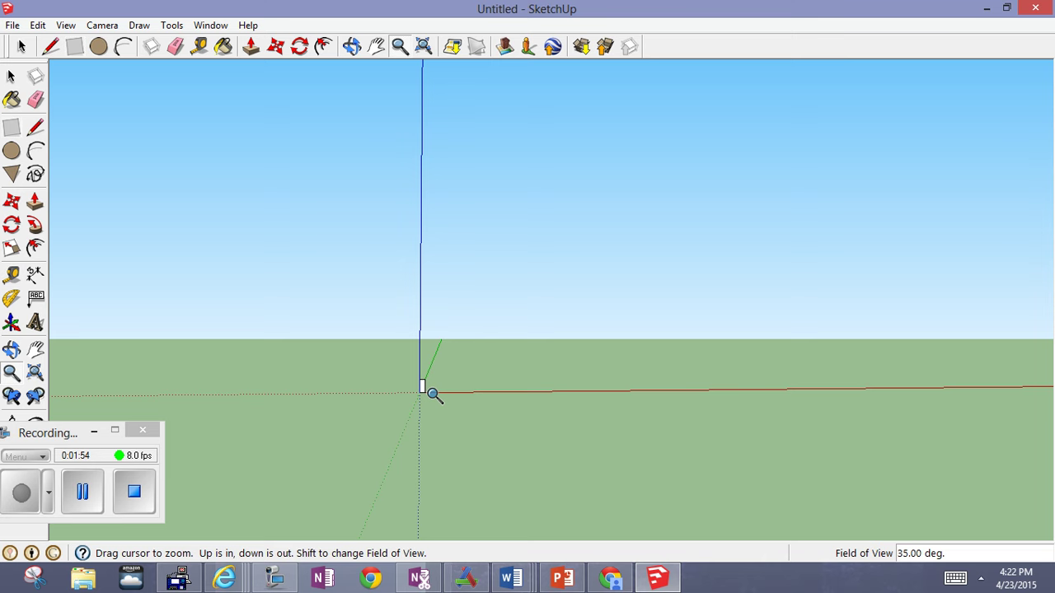
pyautogui.moveTo(433, 395); pyautogui.dragTo(481, 319)
pyautogui.moveTo(361, 452); pyautogui.dragTo(413, 386)
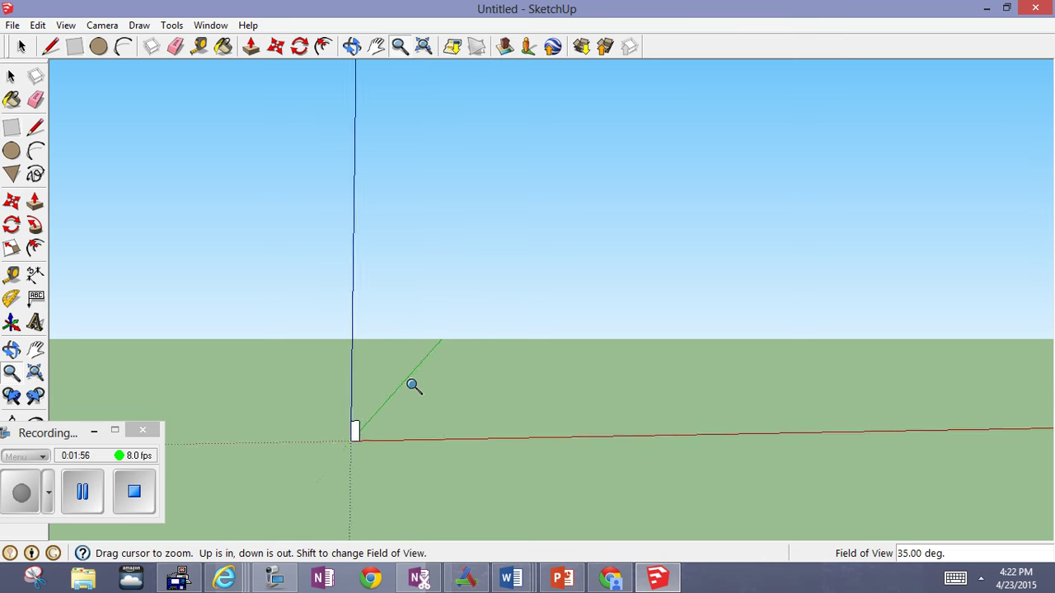
pyautogui.moveTo(273, 499); pyautogui.dragTo(426, 365)
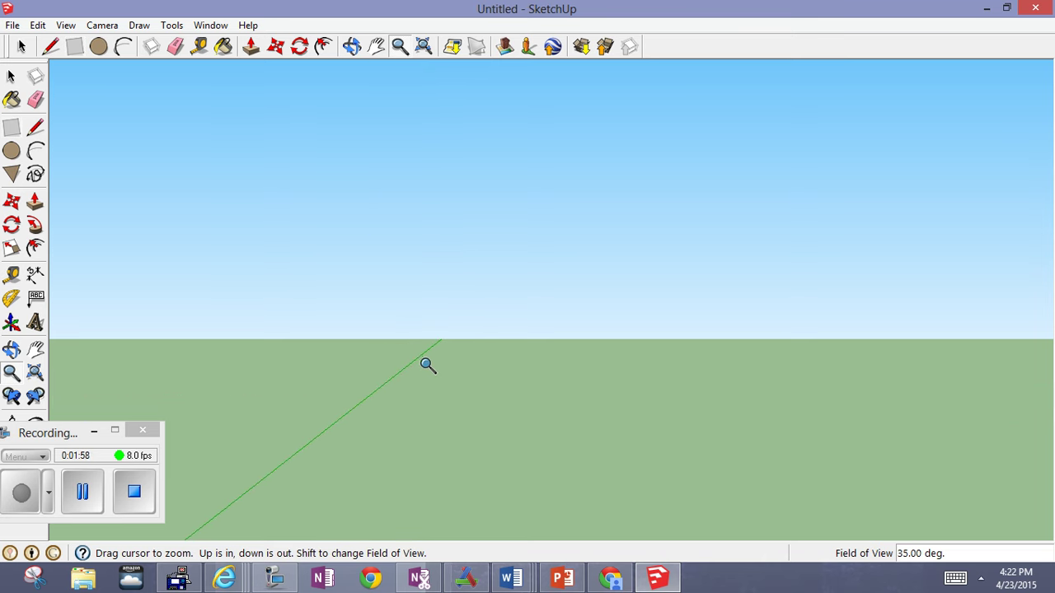
pyautogui.click(376, 47)
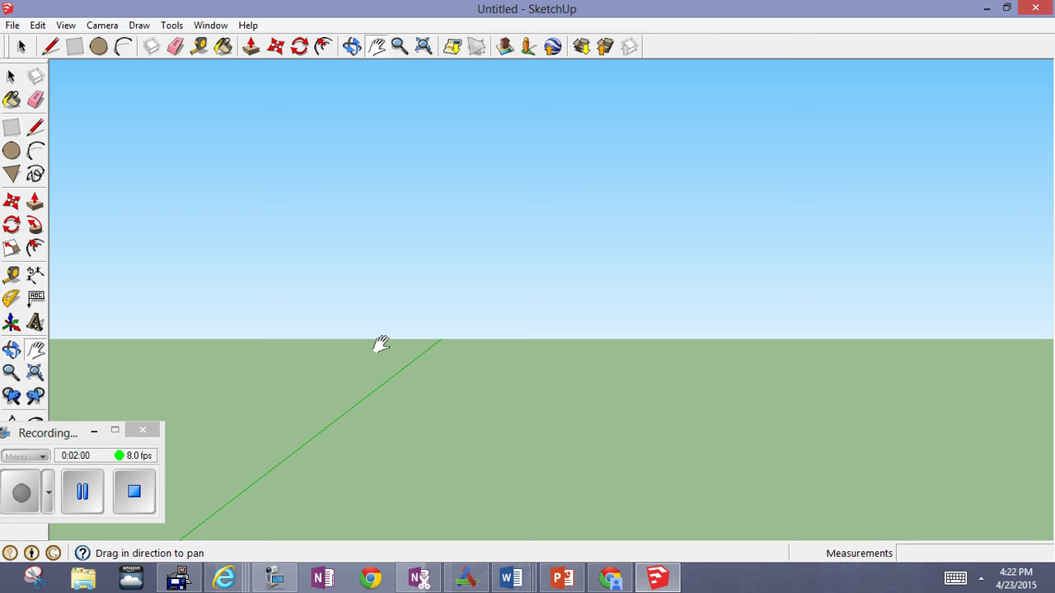
pyautogui.moveTo(381, 344); pyautogui.dragTo(579, 141)
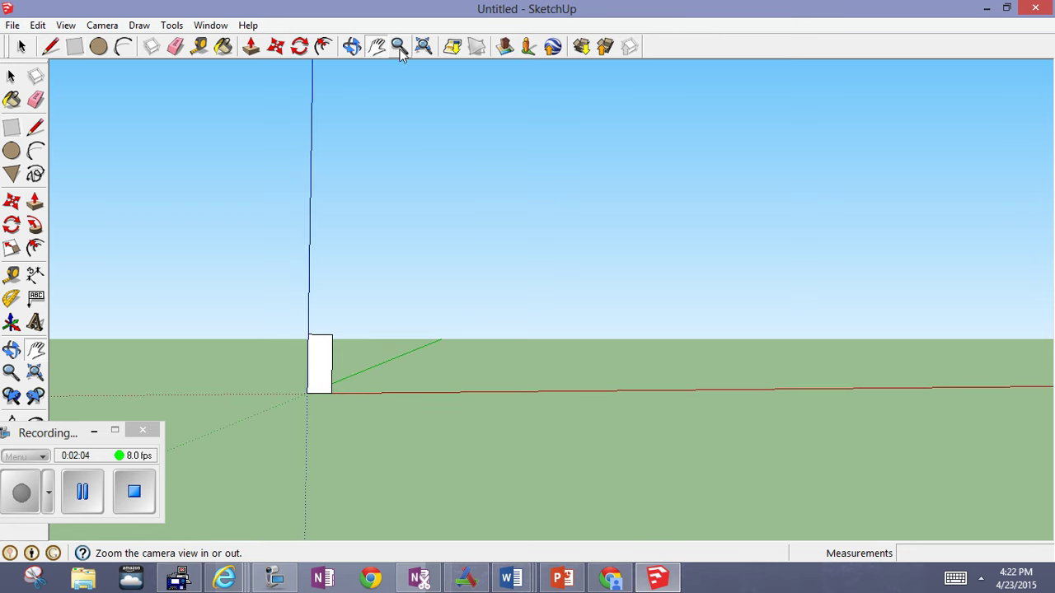
pyautogui.click(398, 47)
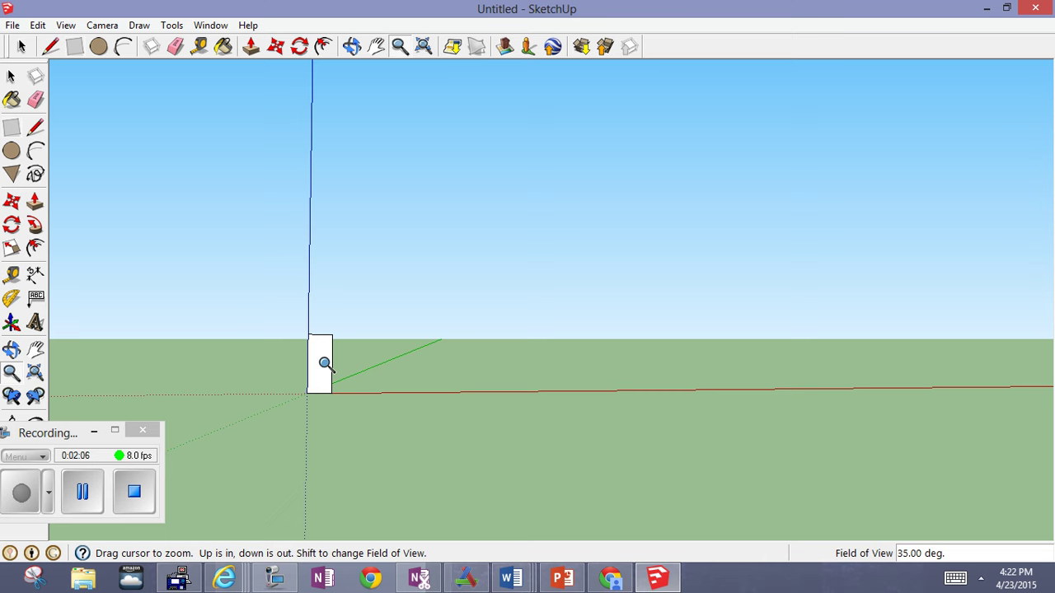
pyautogui.moveTo(325, 363); pyautogui.dragTo(363, 299)
pyautogui.moveTo(273, 398); pyautogui.dragTo(382, 333)
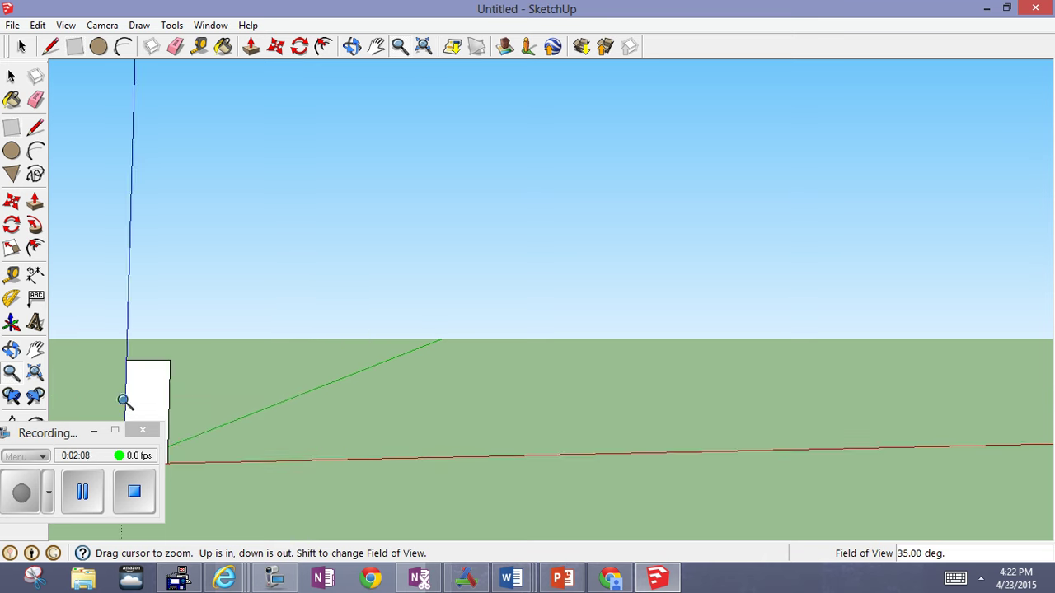
pyautogui.moveTo(123, 401); pyautogui.dragTo(341, 341)
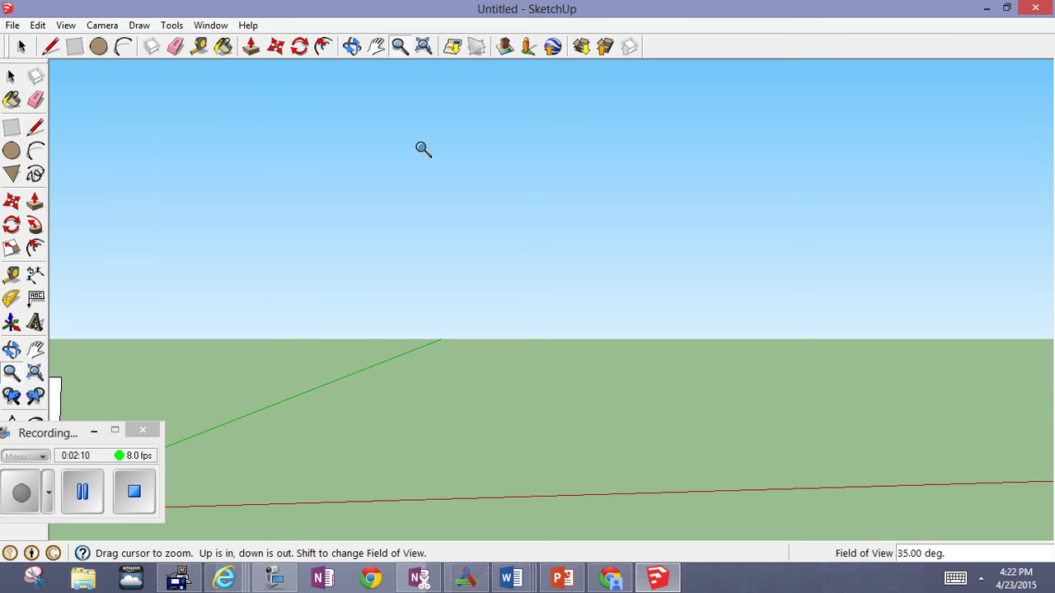
pyautogui.click(378, 51)
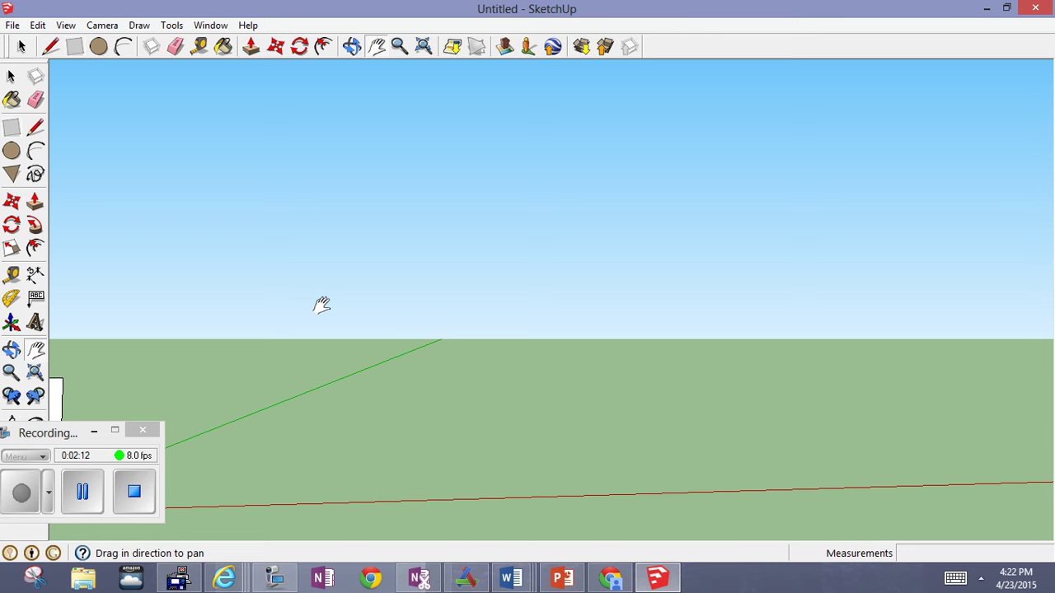
pyautogui.moveTo(322, 305); pyautogui.dragTo(562, 266)
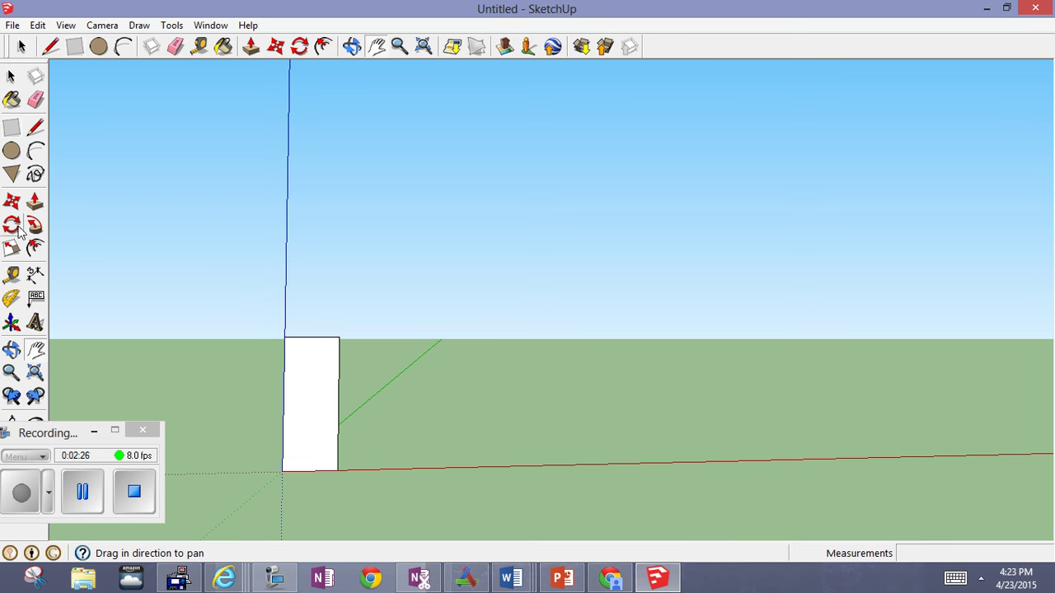
# Step: Dimension the rectangle's left edge as 5", placing the label to its left
pyautogui.click(34, 274)
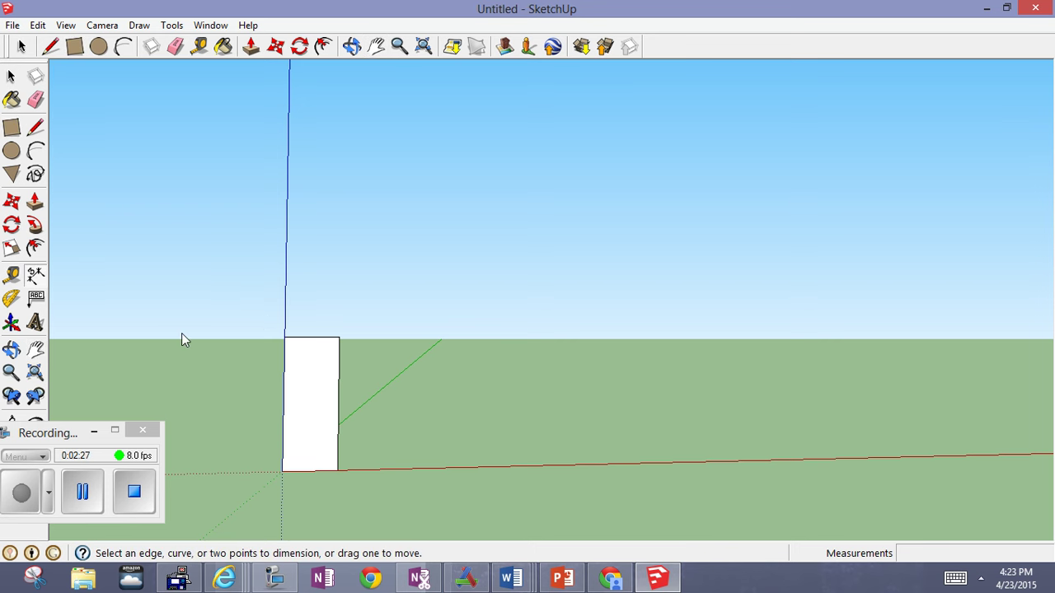
pyautogui.click(286, 339)
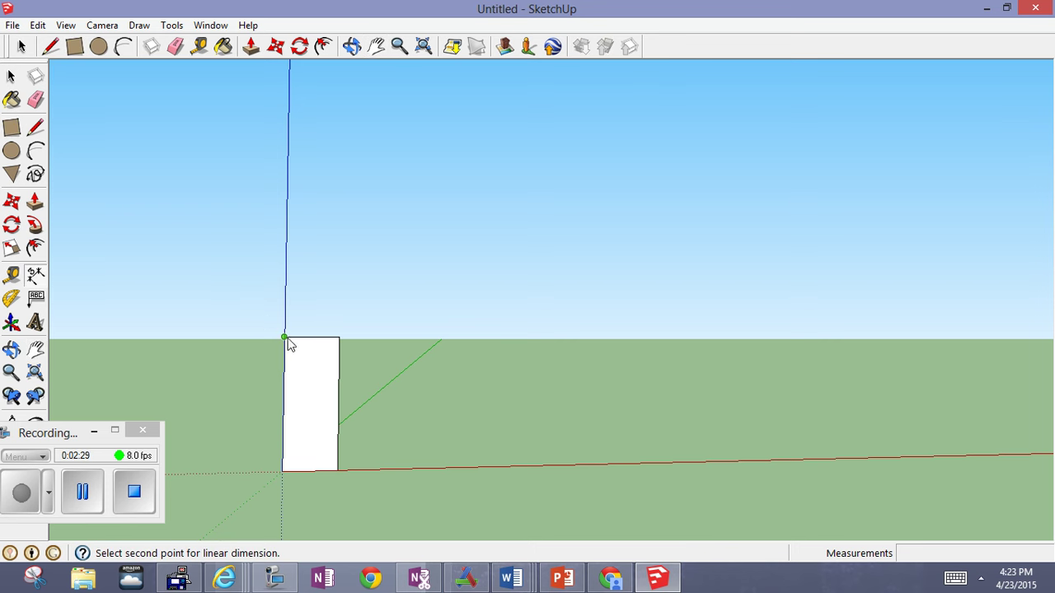
pyautogui.click(283, 473)
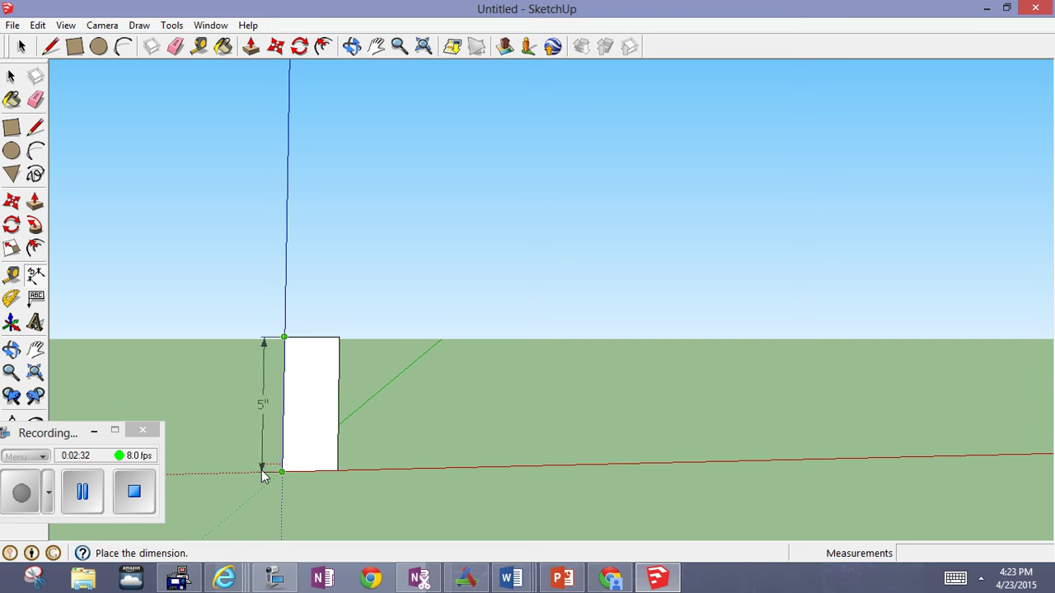
pyautogui.click(263, 476)
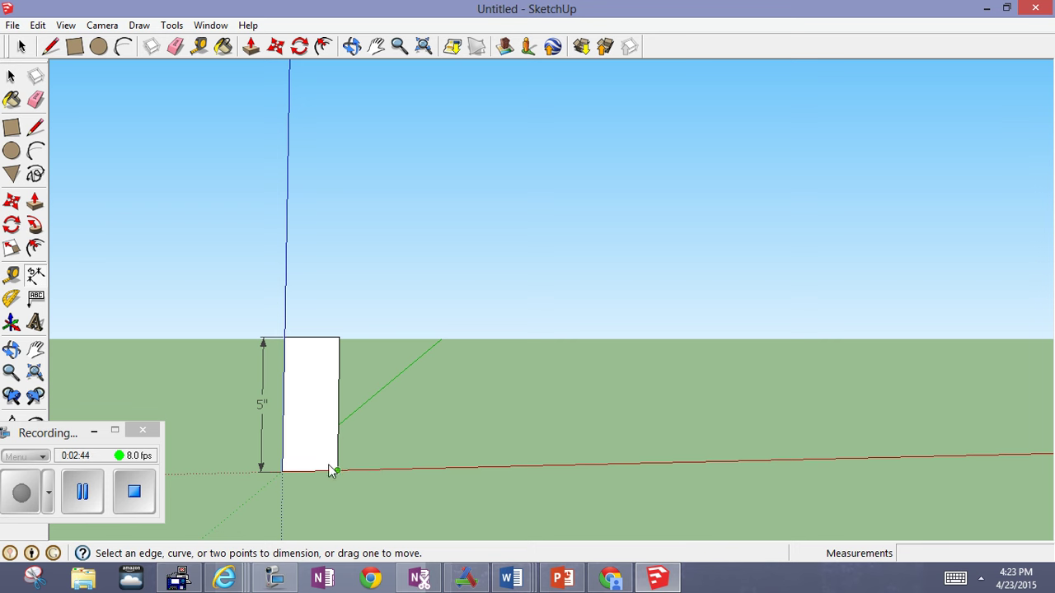
# Step: Draw a 4" by 2" rectangle from the tall rectangle's bottom-right corner
pyautogui.click(12, 132)
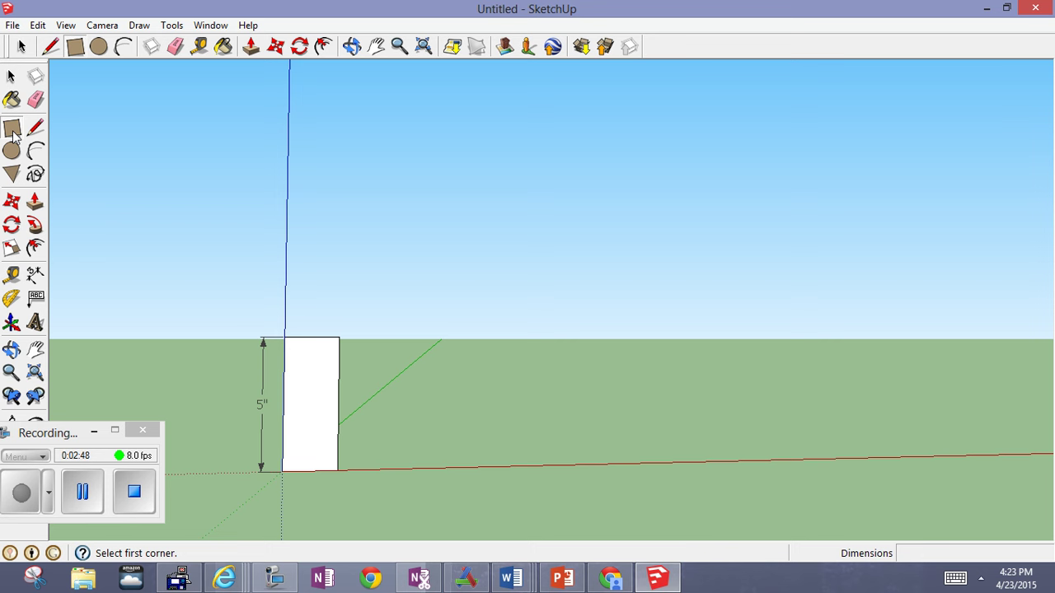
pyautogui.click(338, 471)
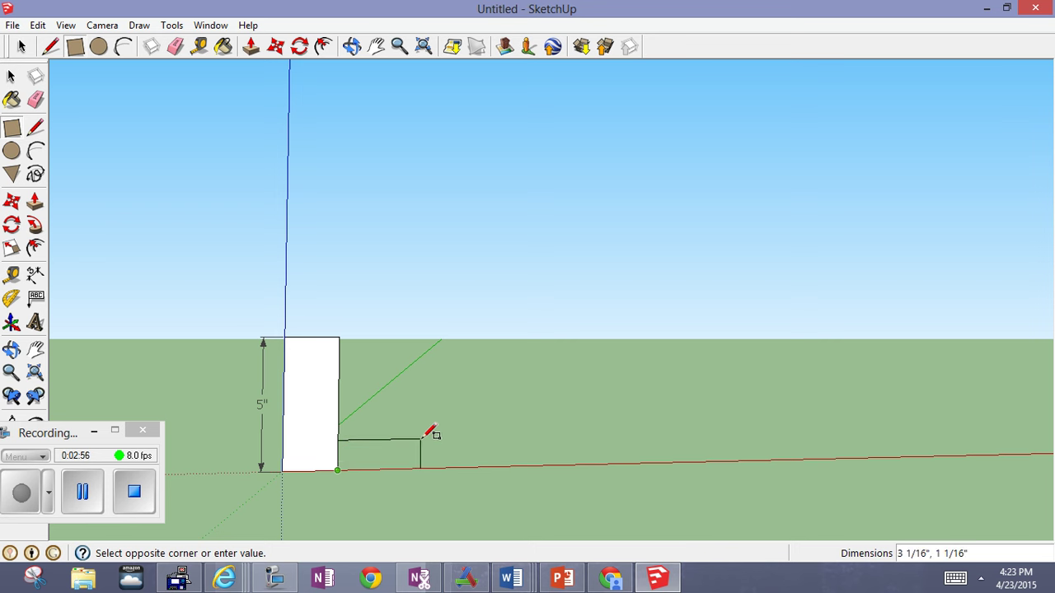
pyautogui.write('4",2')
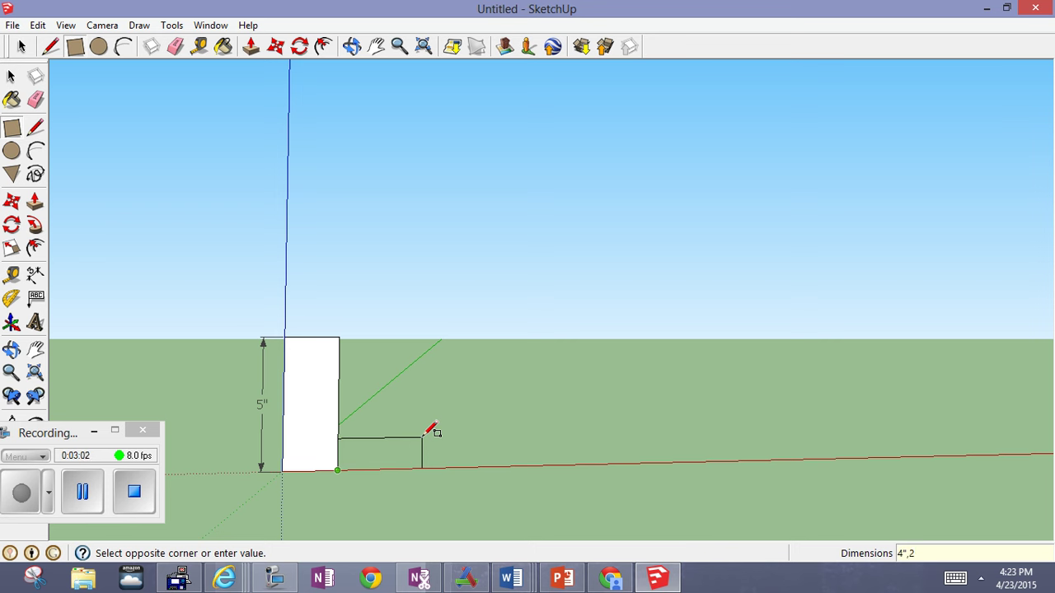
pyautogui.press('Return')
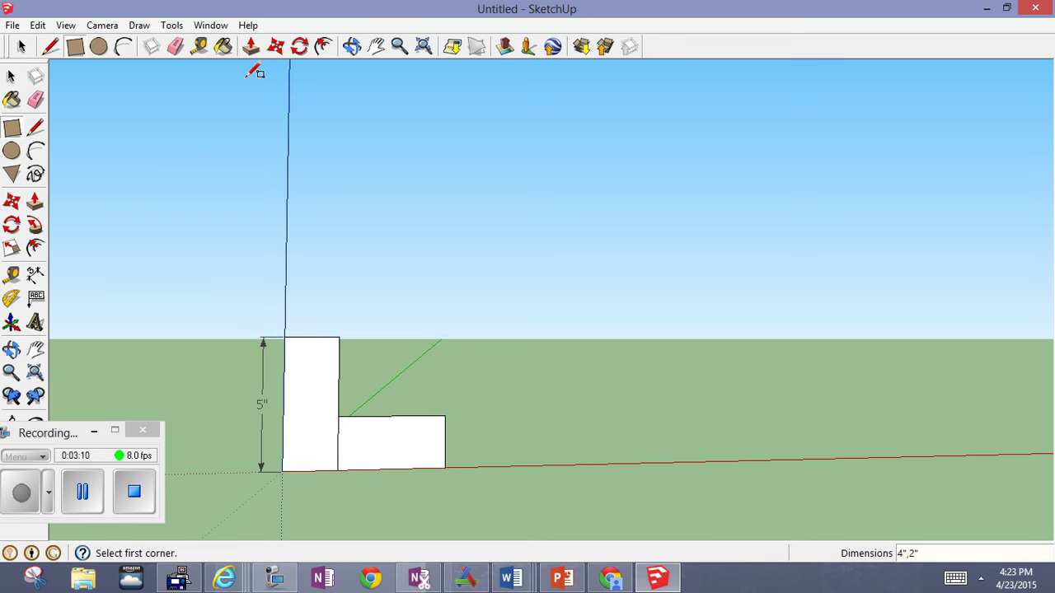
# Step: Erase the shared edge to form one L face and confirm its area is 18 square inches
pyautogui.click(174, 46)
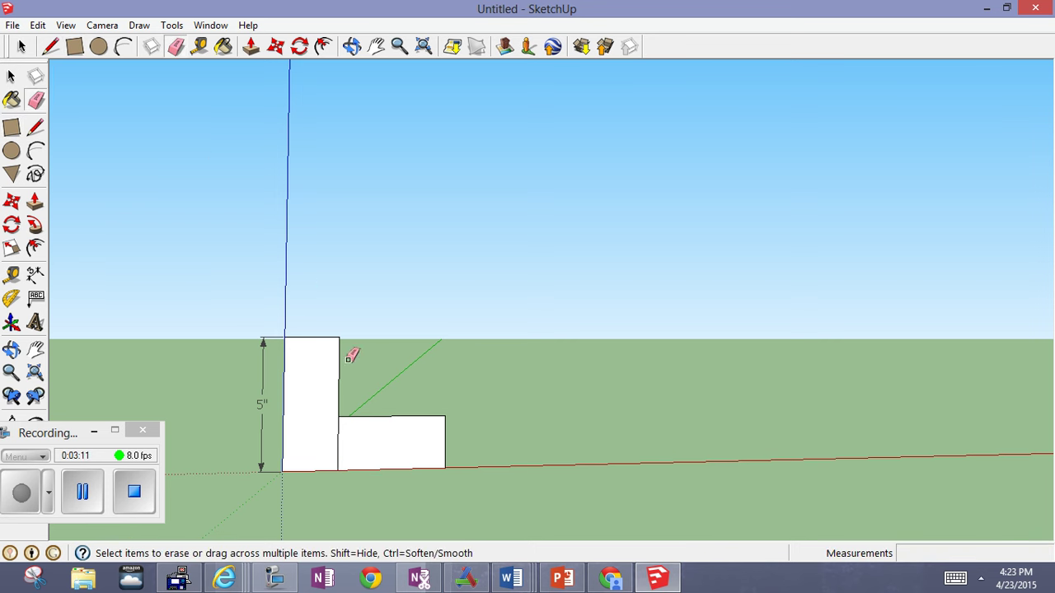
pyautogui.click(337, 436)
pyautogui.click(21, 46)
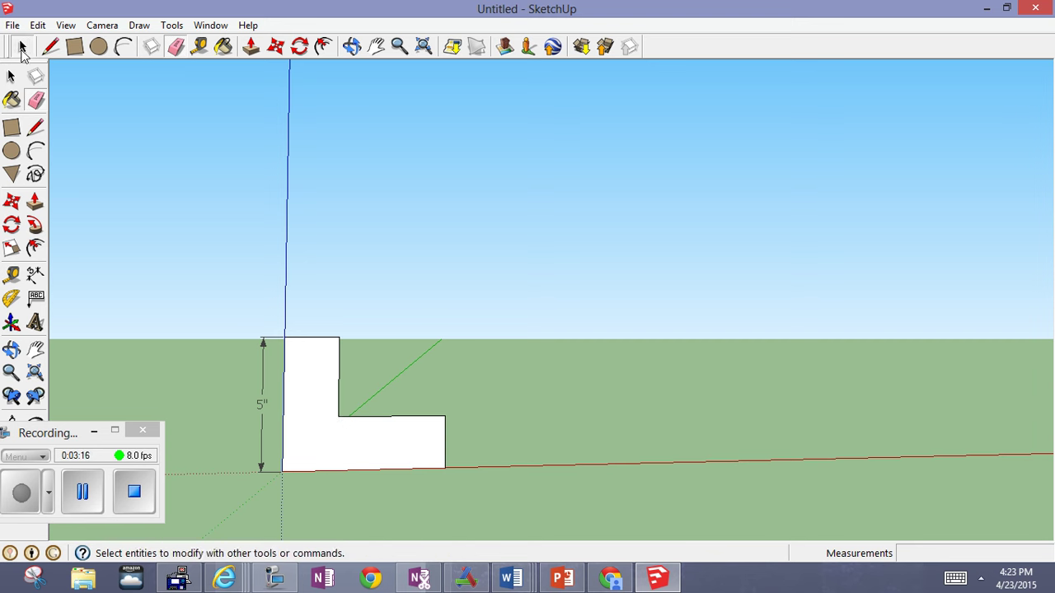
pyautogui.click(324, 420)
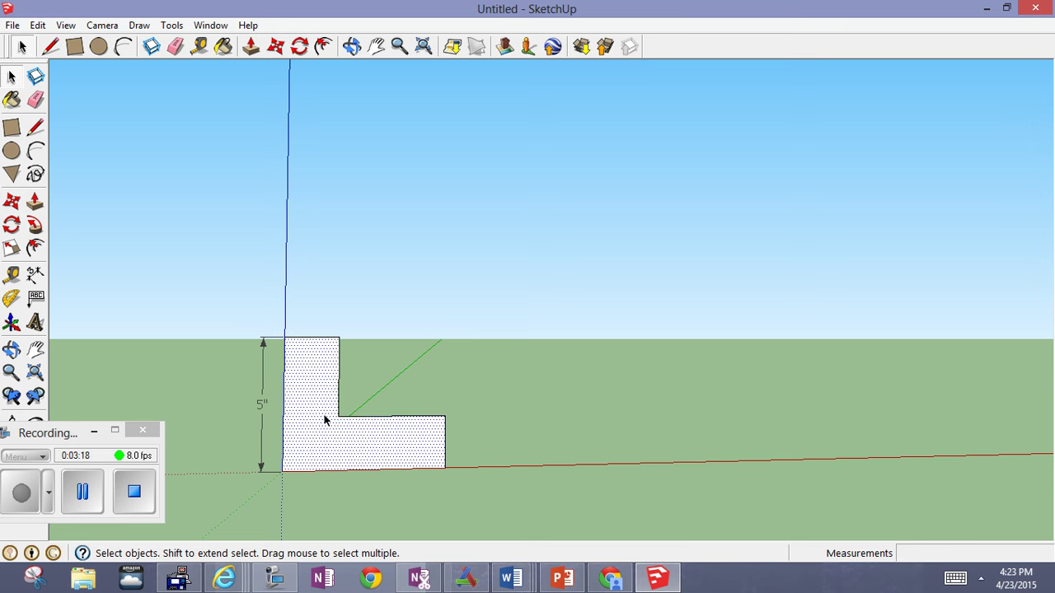
pyautogui.rightClick(326, 421)
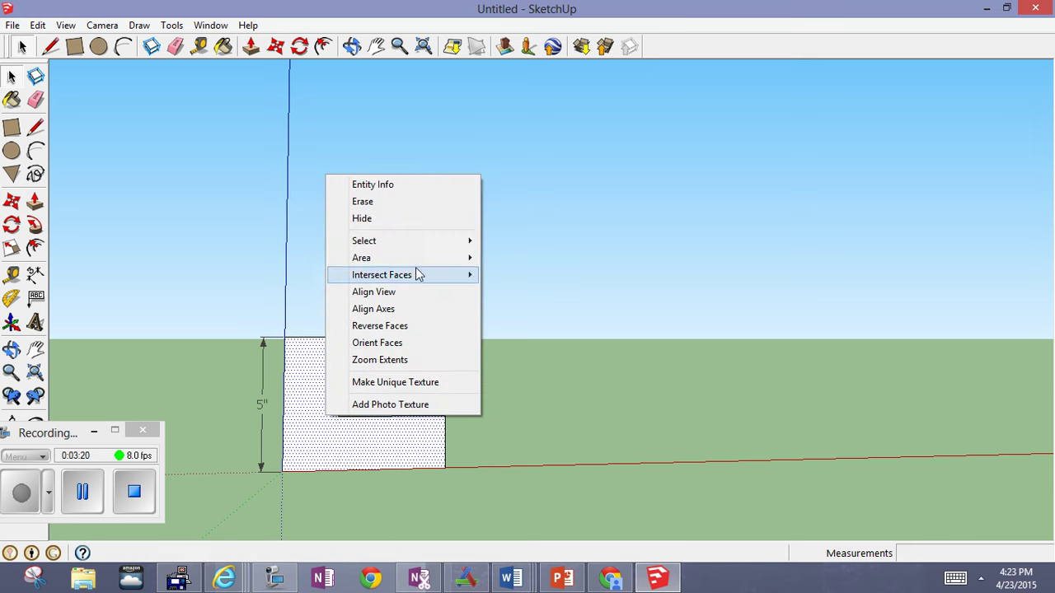
pyautogui.moveTo(422, 263)
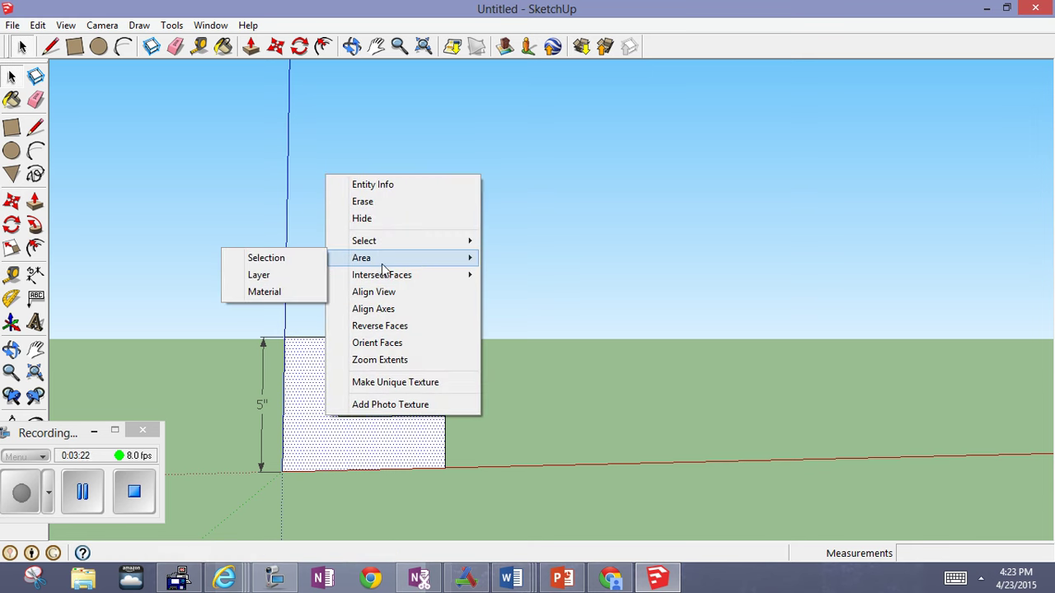
pyautogui.click(291, 260)
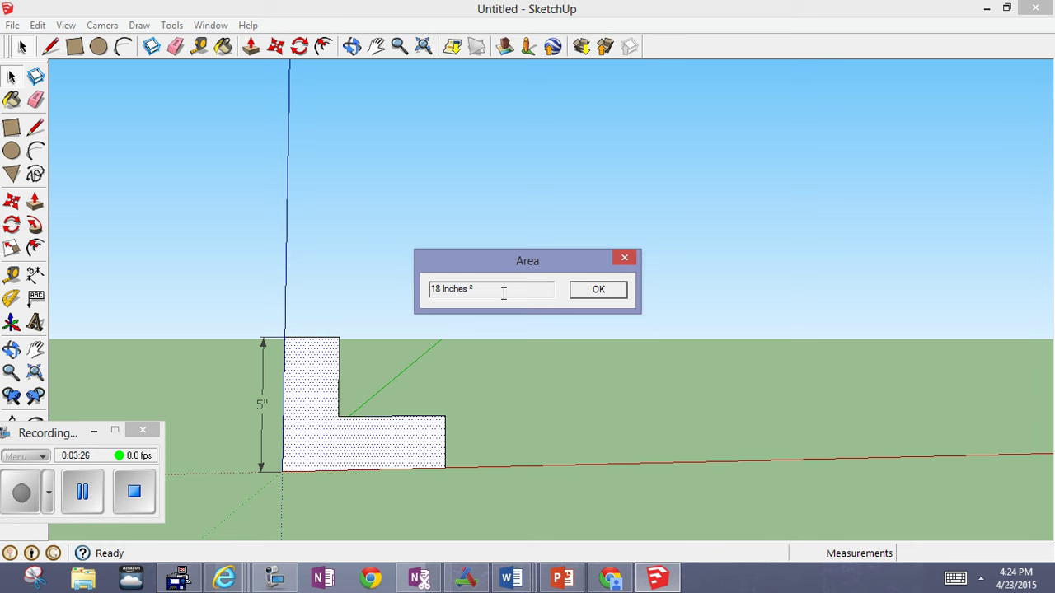
pyautogui.click(598, 292)
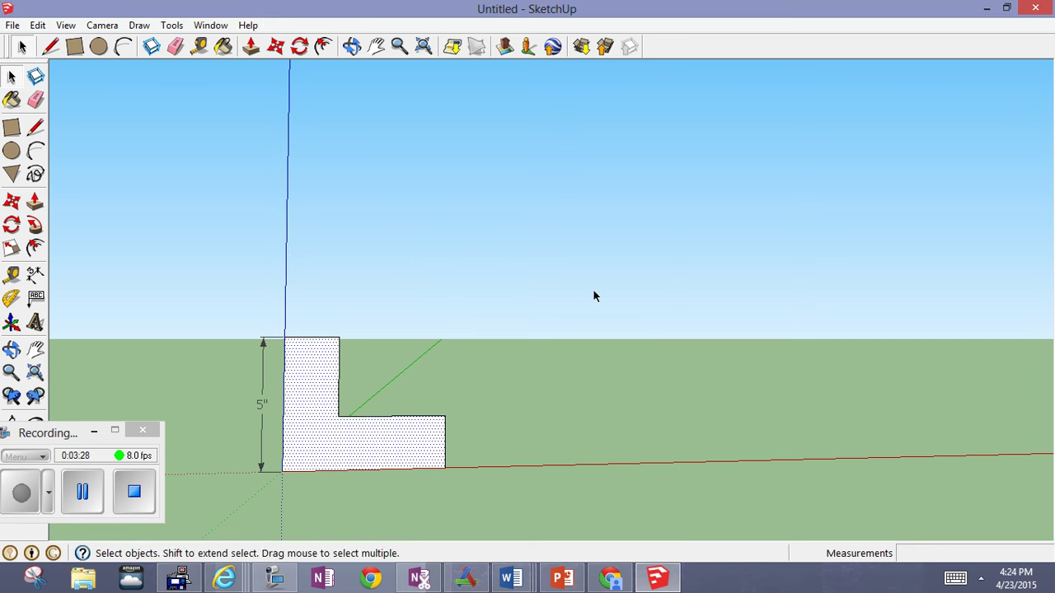
# Step: Place the text label 'Base Area = 18 sq inches' in empty space left of the L-shape
pyautogui.click(35, 297)
pyautogui.click(150, 252)
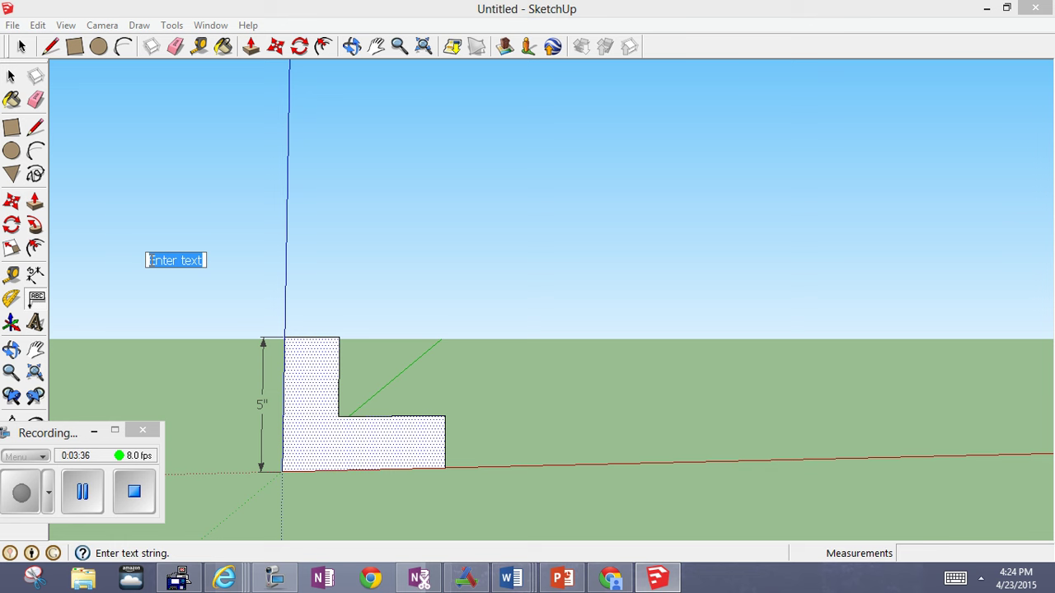
pyautogui.write('Base')
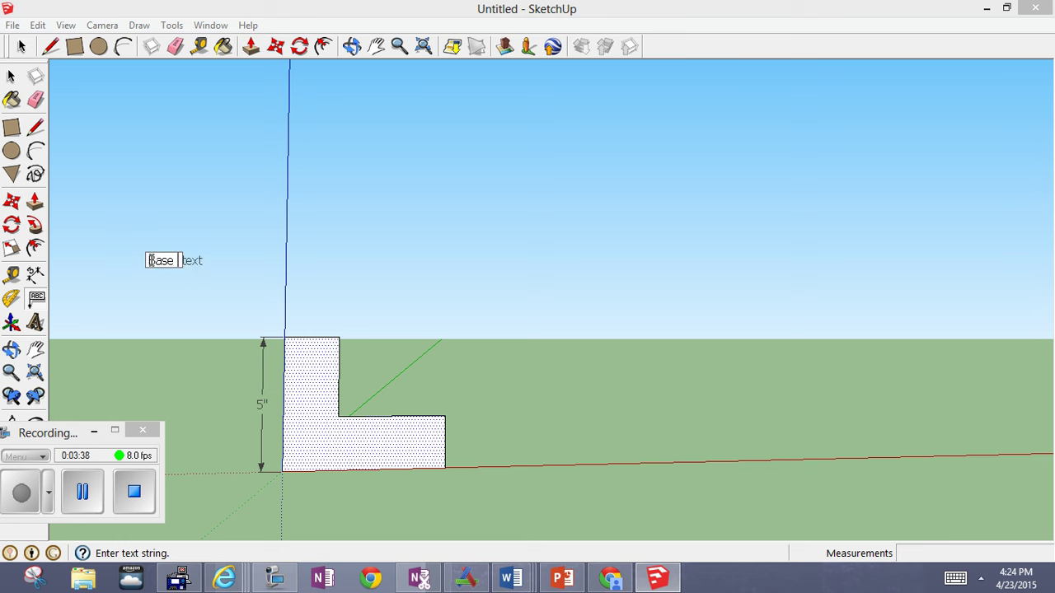
pyautogui.write(' Area')
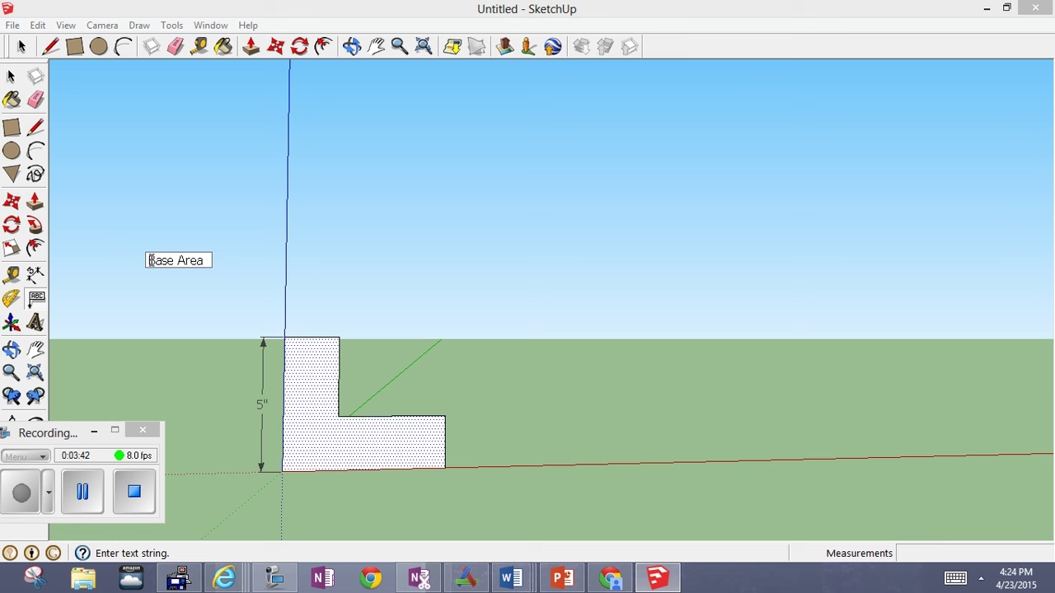
pyautogui.write(' = 18')
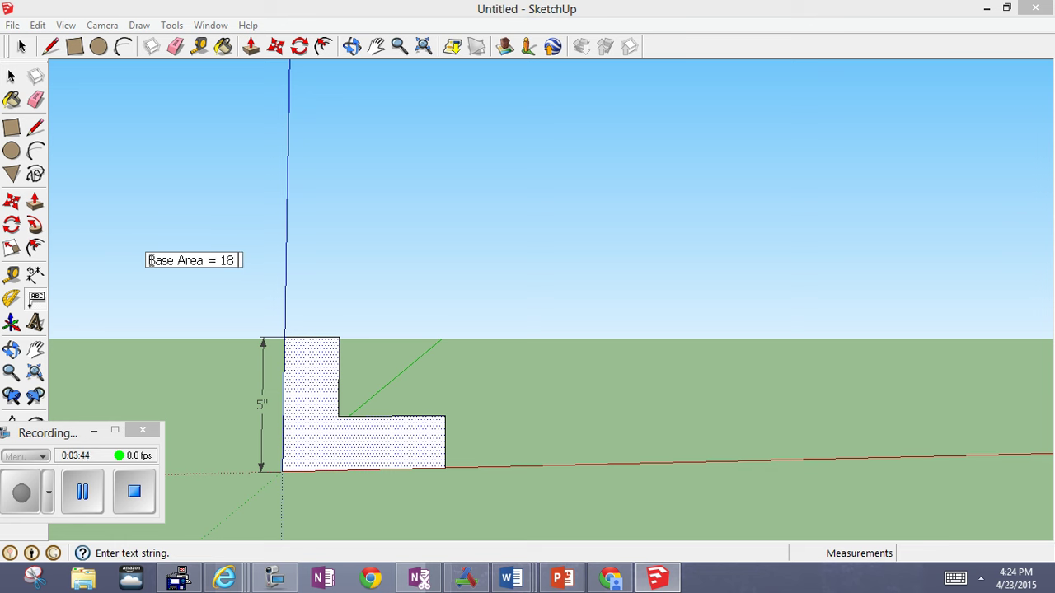
pyautogui.write(' sq inches')
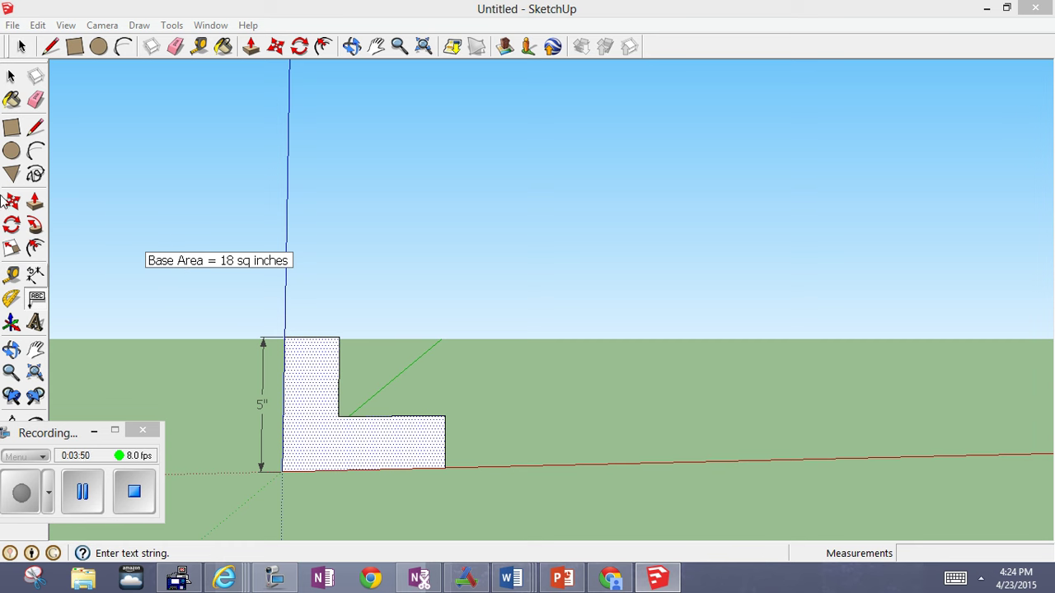
pyautogui.click(77, 274)
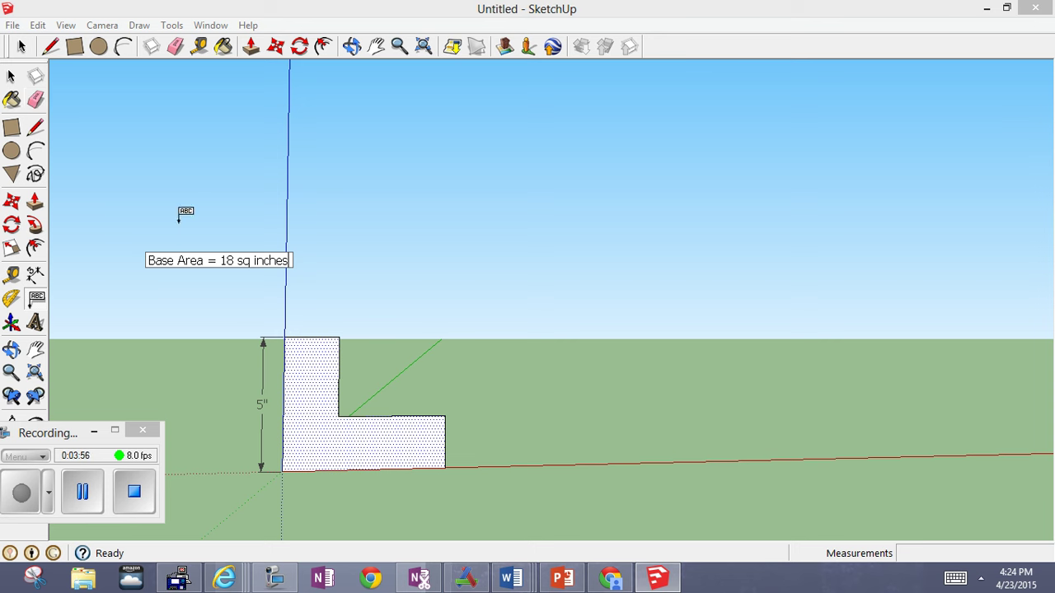
# Step: Push/pull the L-shaped face up 8" into a solid prism
pyautogui.click(253, 49)
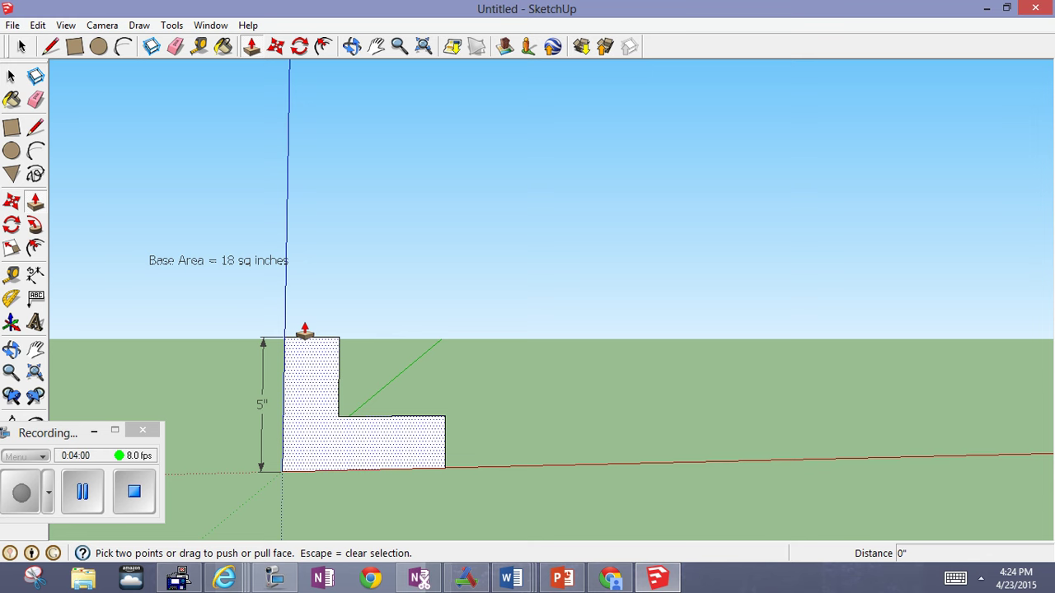
pyautogui.click(309, 379)
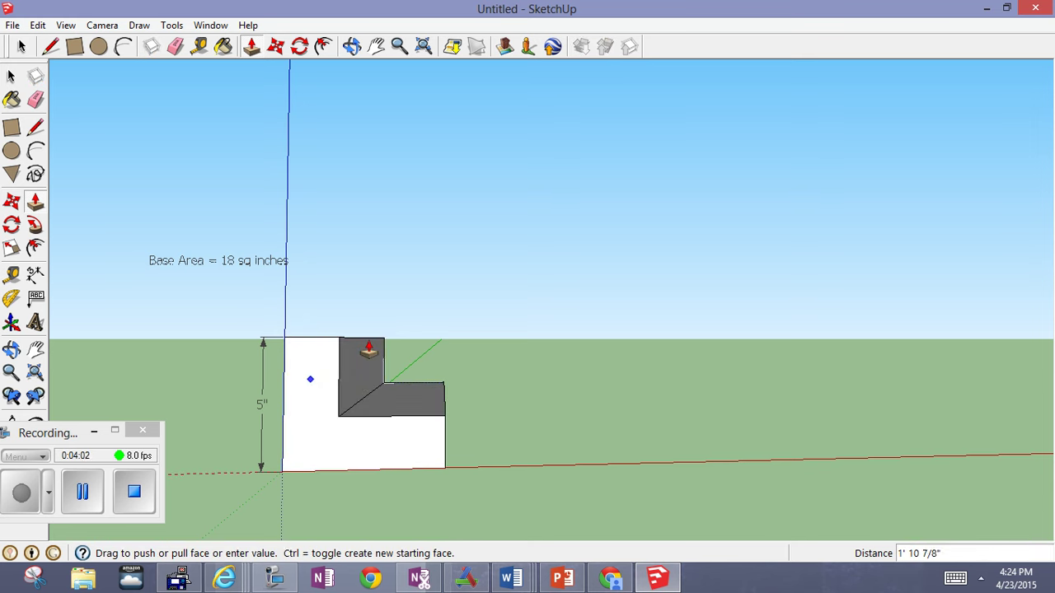
pyautogui.click(368, 349)
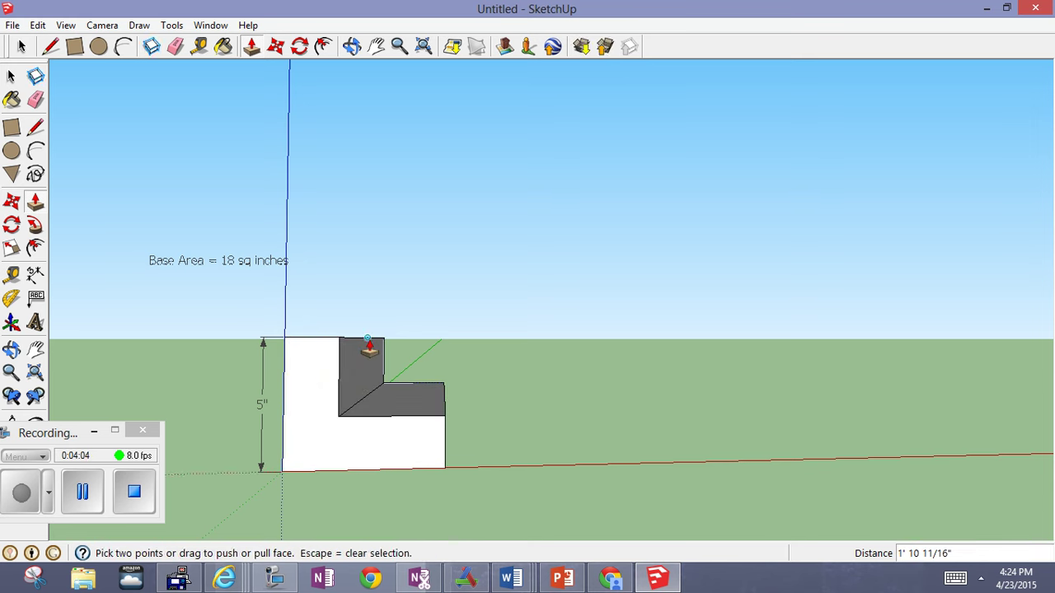
pyautogui.write('8')
pyautogui.click(369, 349)
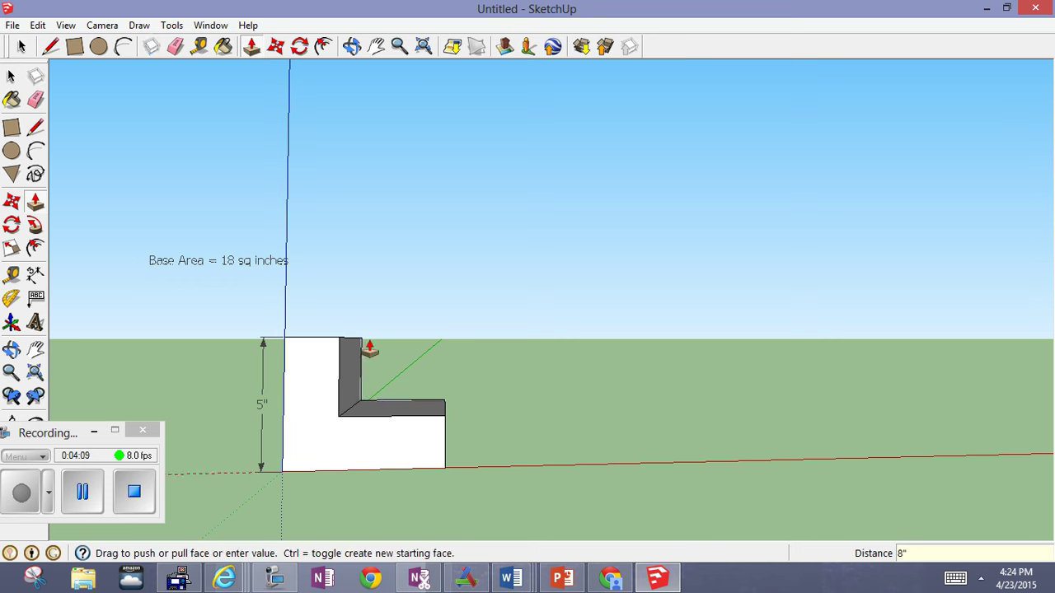
pyautogui.click(11, 78)
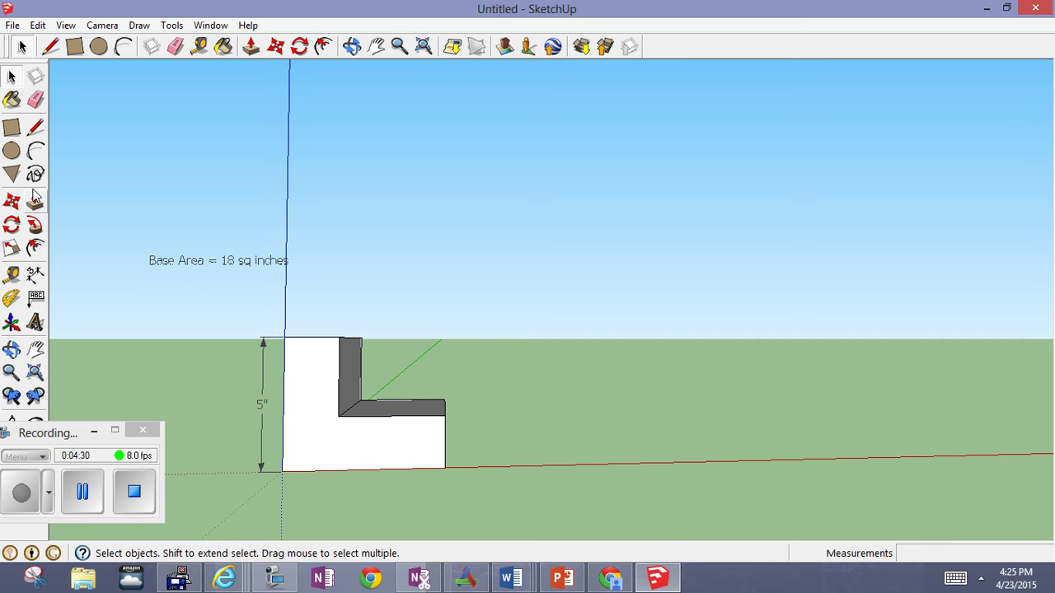
# Step: Group the whole L-shaped prism and check that Entity Info reports 144 cubic inches
pyautogui.click(23, 76)
pyautogui.tripleClick(321, 456)
pyautogui.rightClick(324, 457)
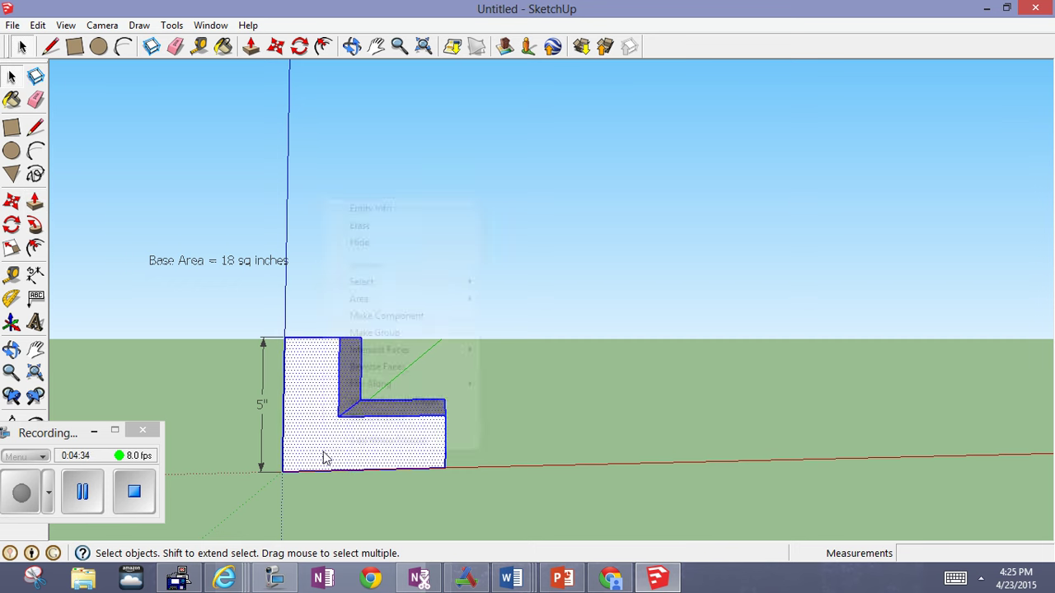
pyautogui.click(397, 333)
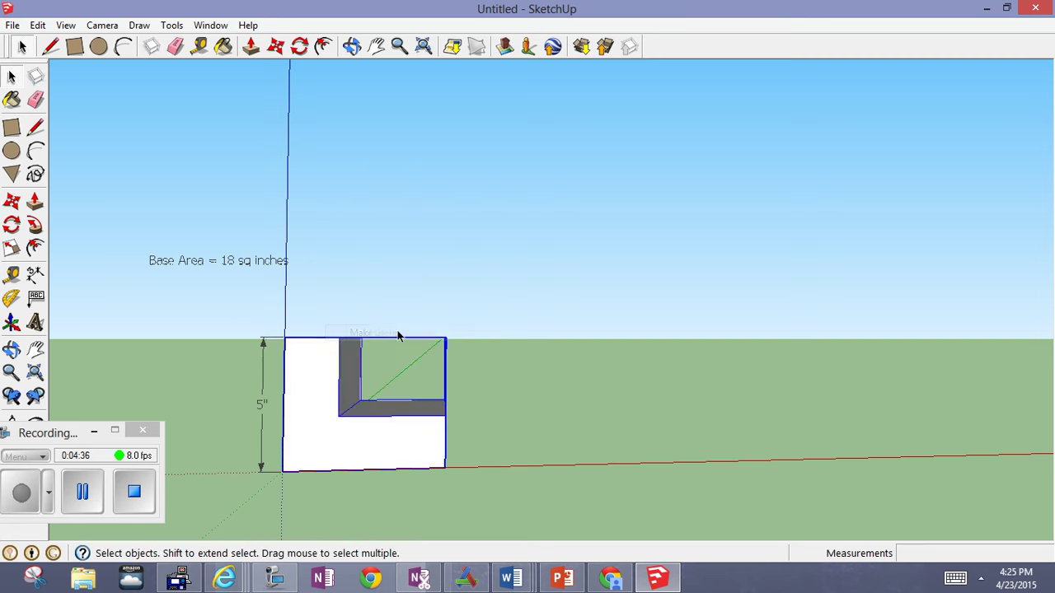
pyautogui.rightClick(325, 399)
pyautogui.click(397, 159)
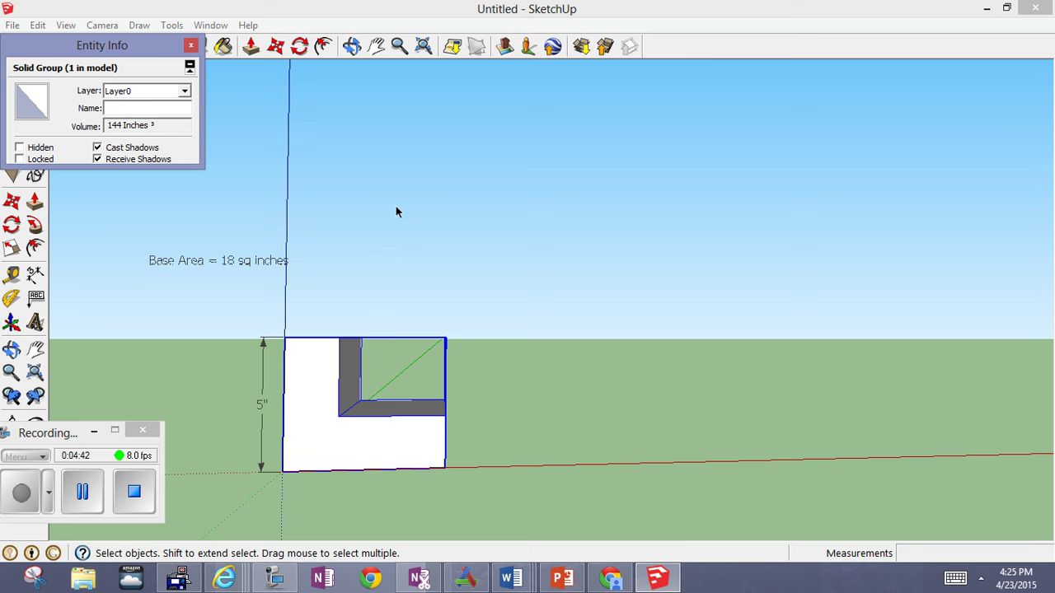
pyautogui.click(254, 174)
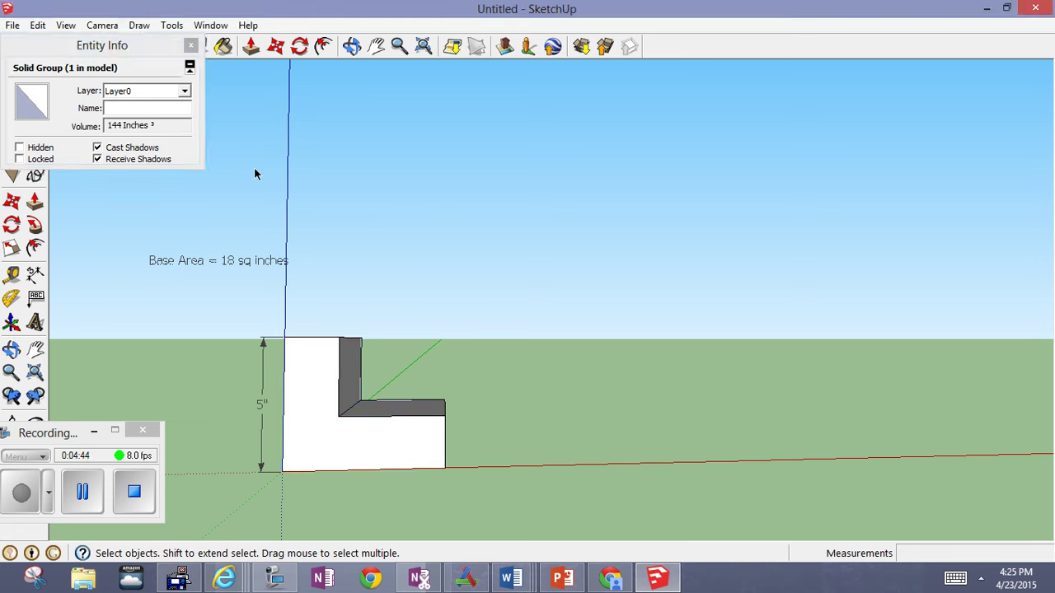
pyautogui.click(191, 46)
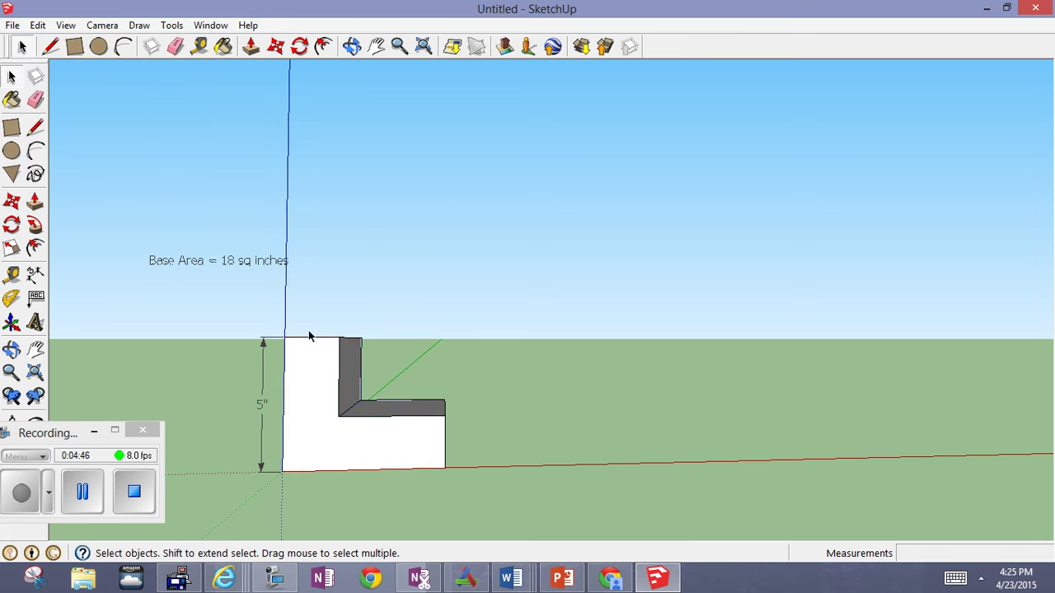
# Step: Orbit the view down so the L-shaped prism's top faces come into sight
pyautogui.click(352, 47)
pyautogui.moveTo(358, 346); pyautogui.dragTo(336, 365)
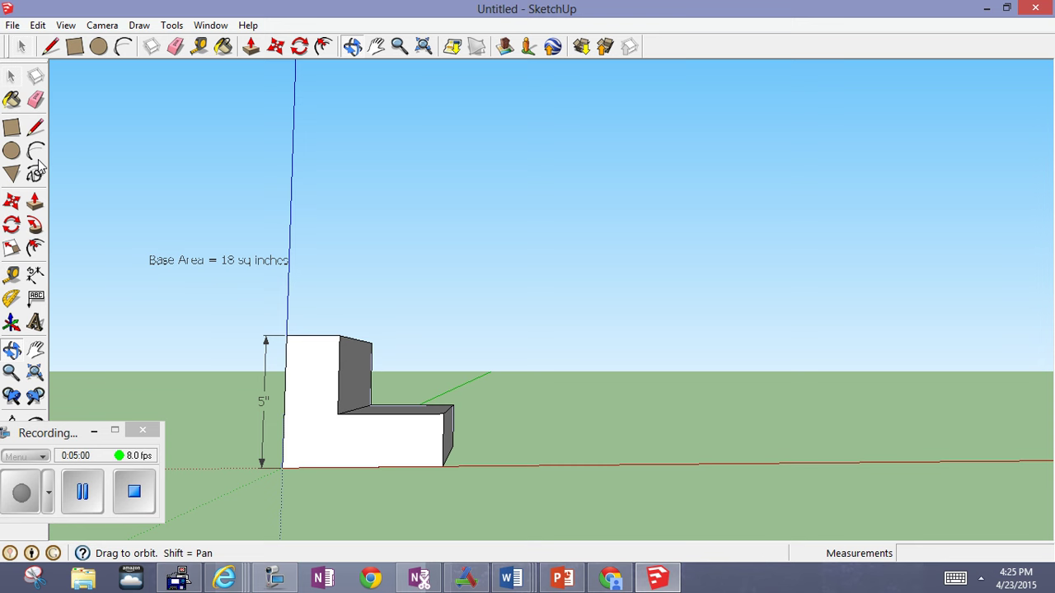
# Step: Move the existing 5" height dimension farther left of the prism
pyautogui.click(34, 275)
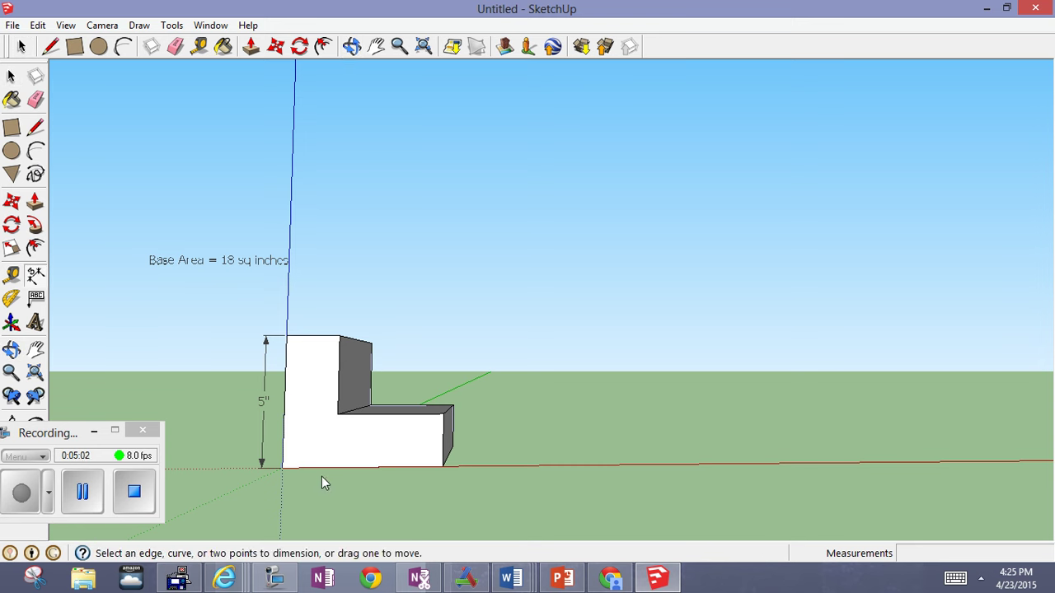
pyautogui.click(282, 469)
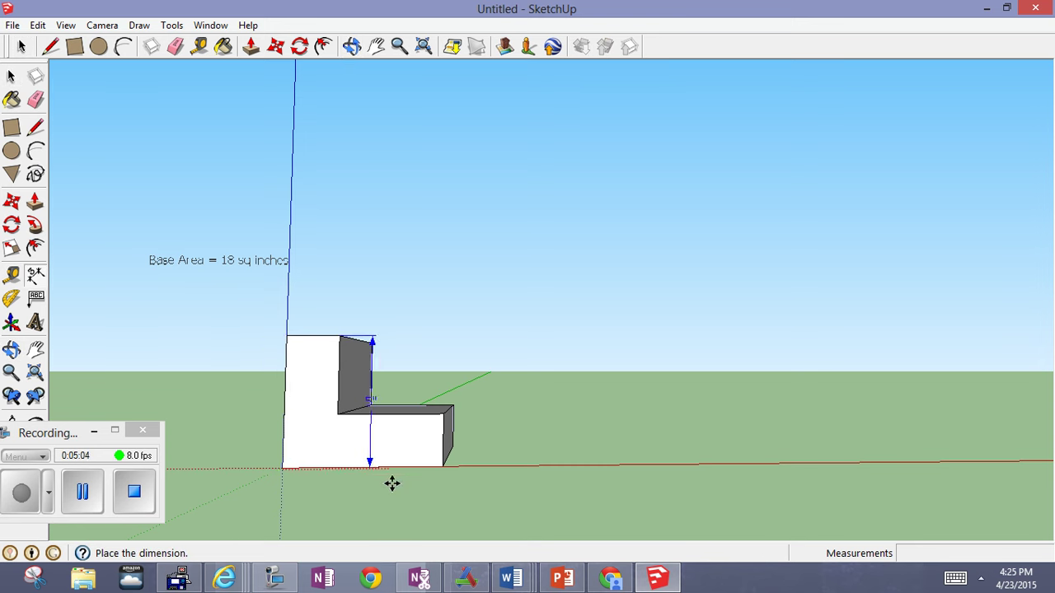
pyautogui.click(276, 483)
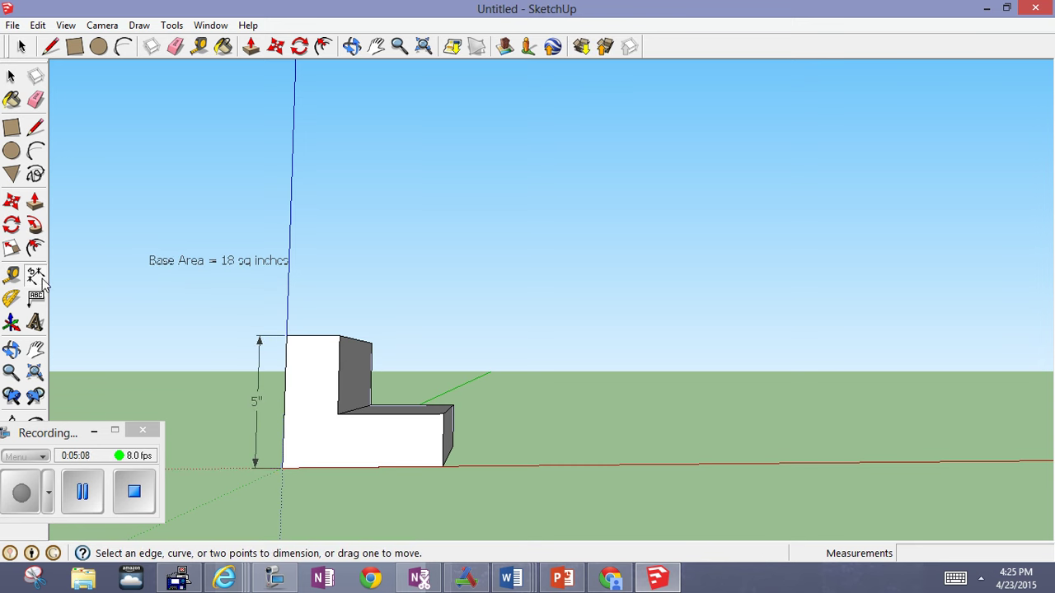
pyautogui.click(283, 469)
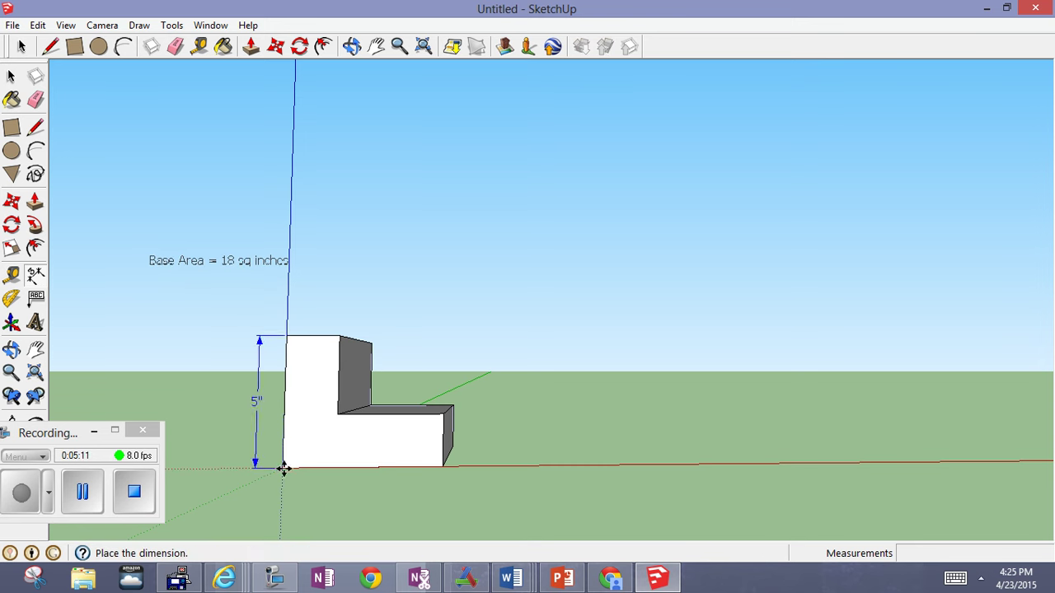
pyautogui.click(240, 469)
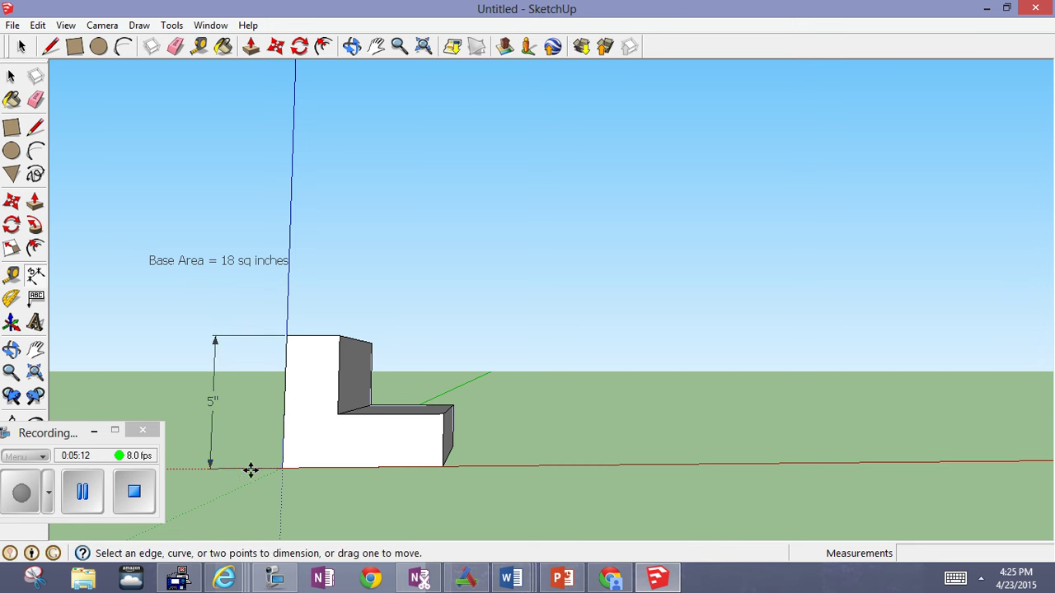
# Step: Dimension the prism's 2" step height, 8" depth and 6" bottom width
pyautogui.click(442, 468)
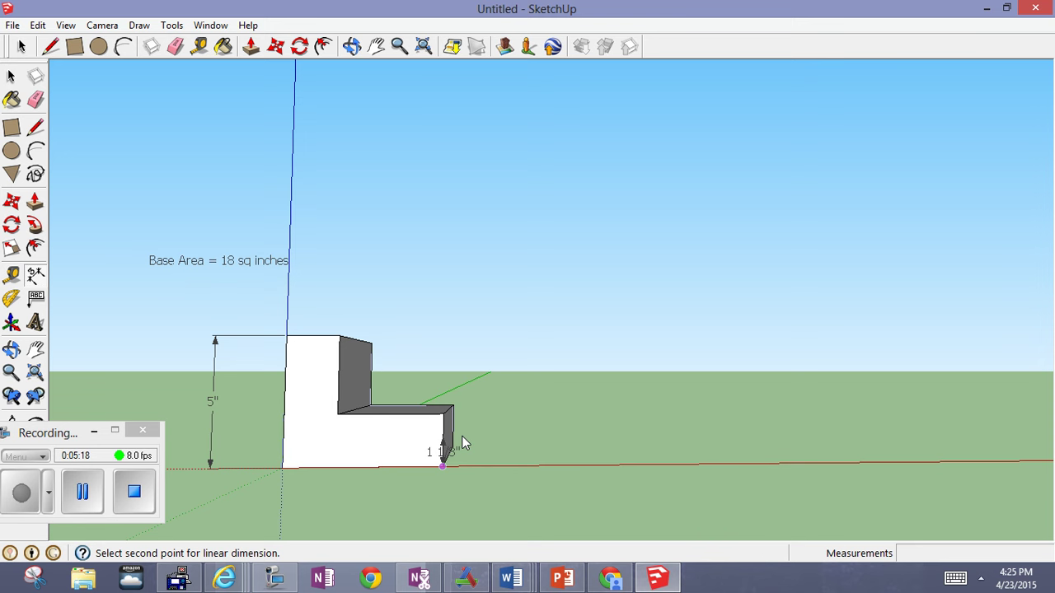
pyautogui.click(442, 413)
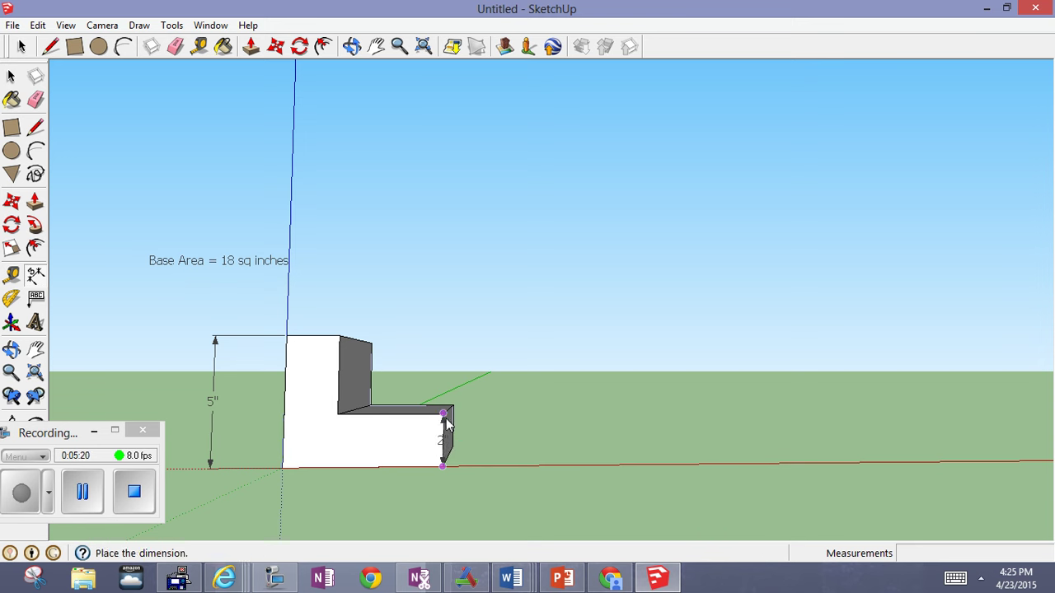
pyautogui.click(503, 435)
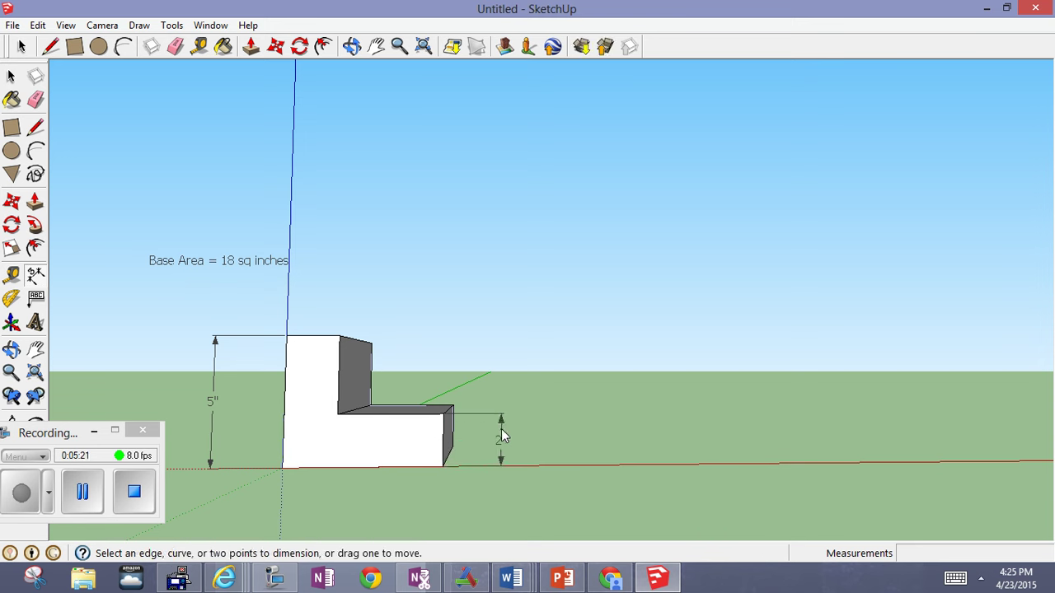
pyautogui.click(343, 340)
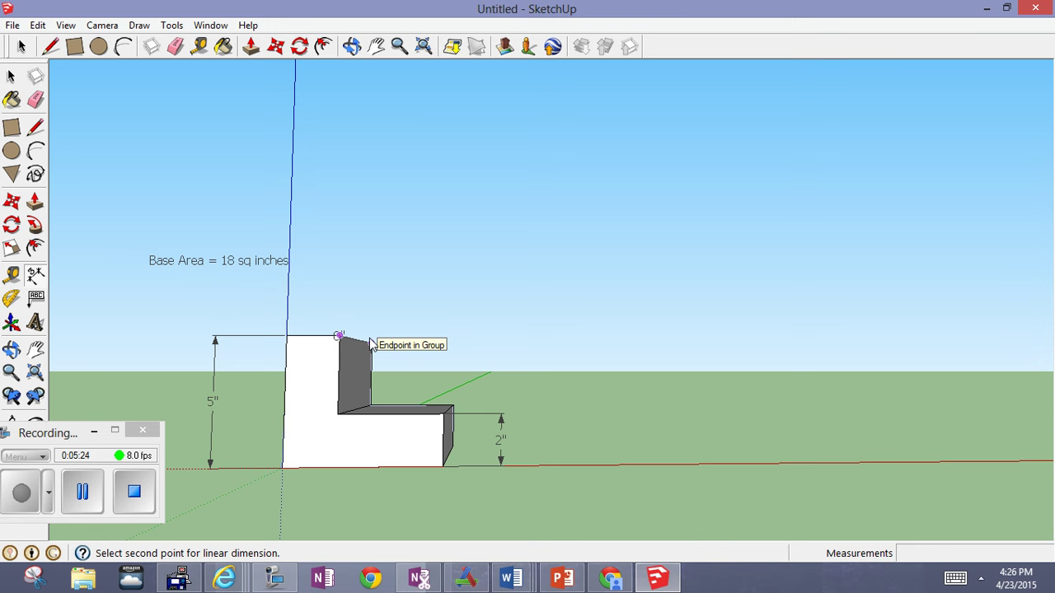
pyautogui.click(370, 339)
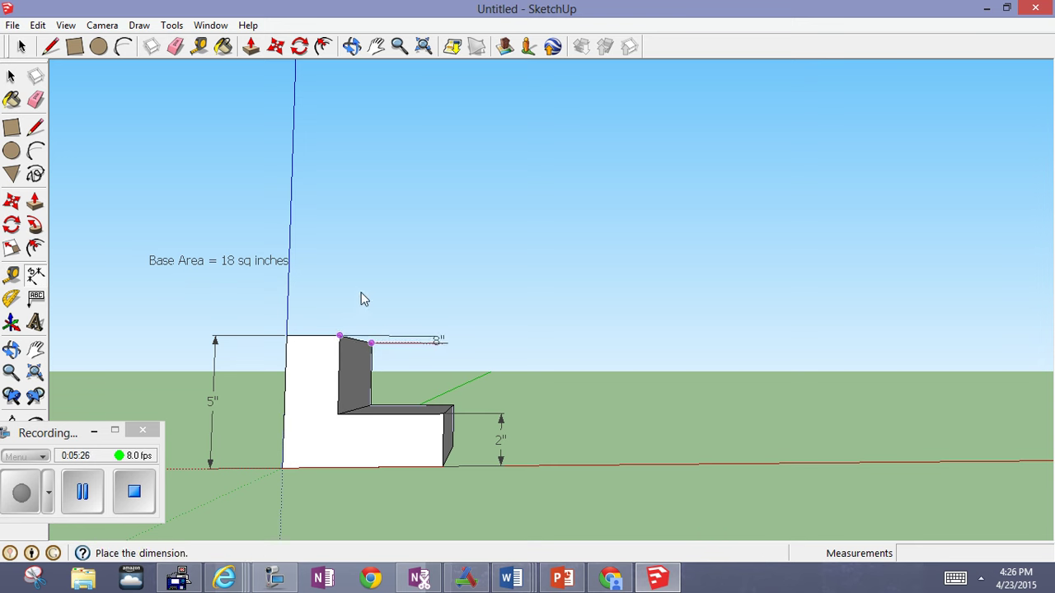
pyautogui.click(400, 311)
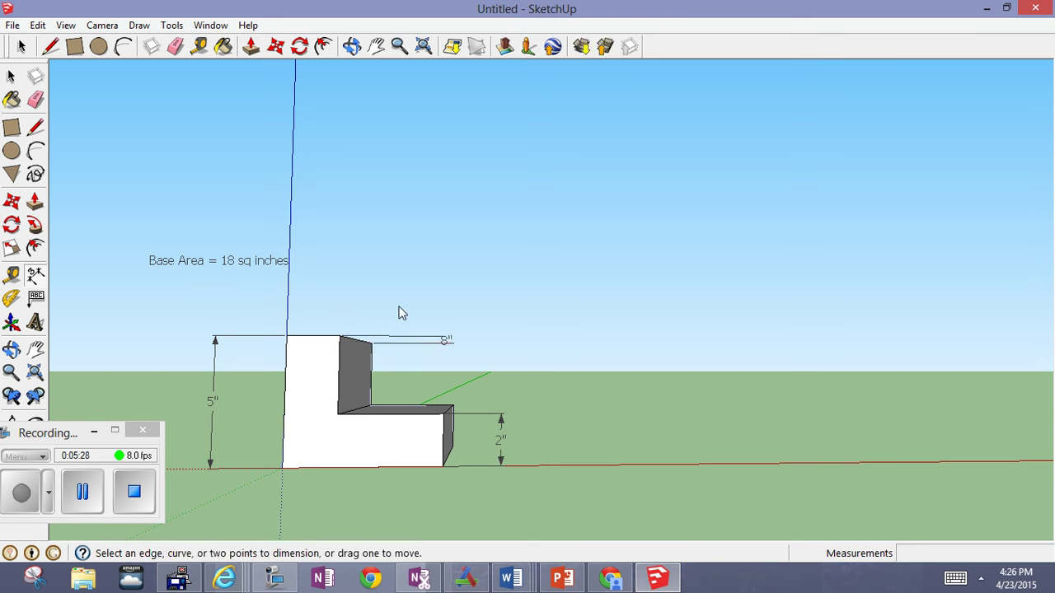
pyautogui.click(282, 473)
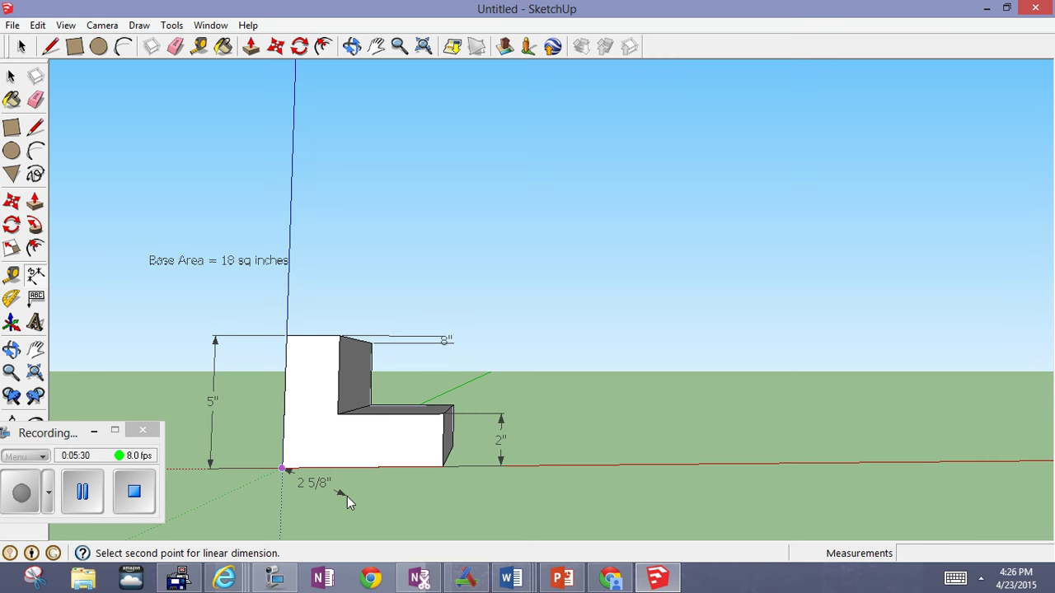
pyautogui.click(445, 475)
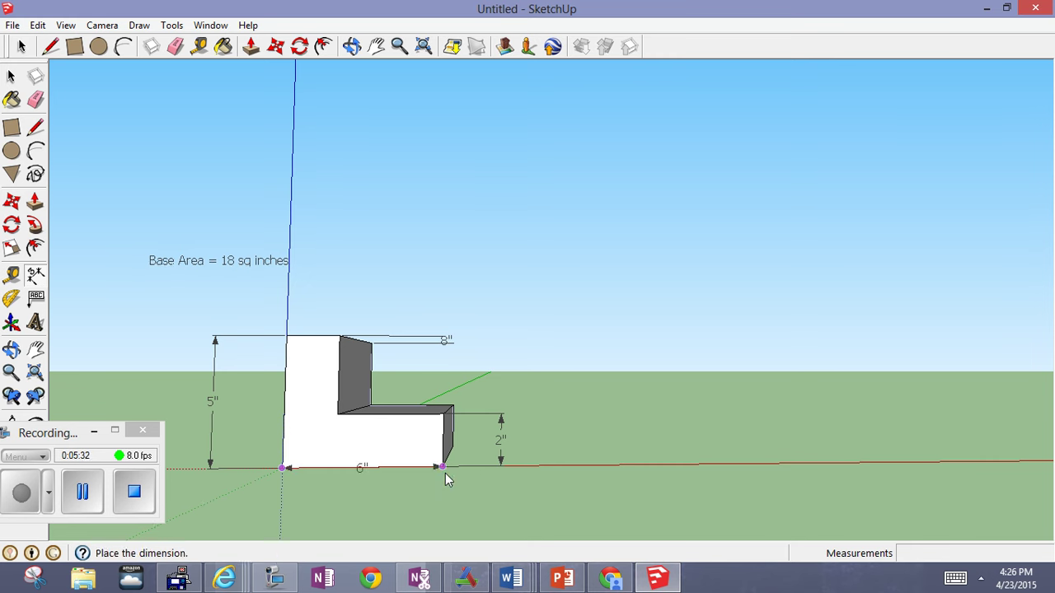
pyautogui.click(438, 505)
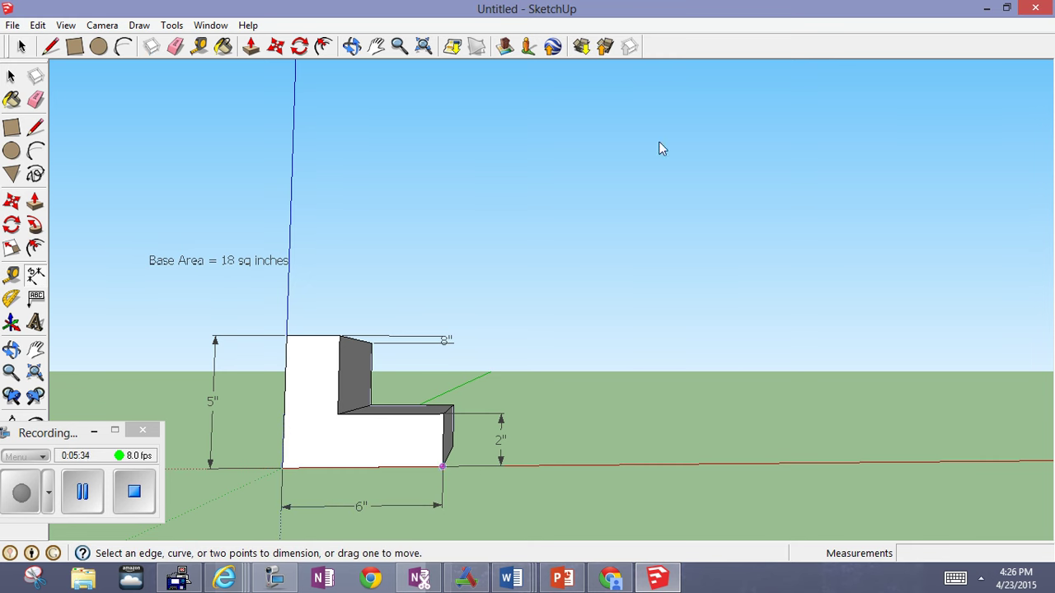